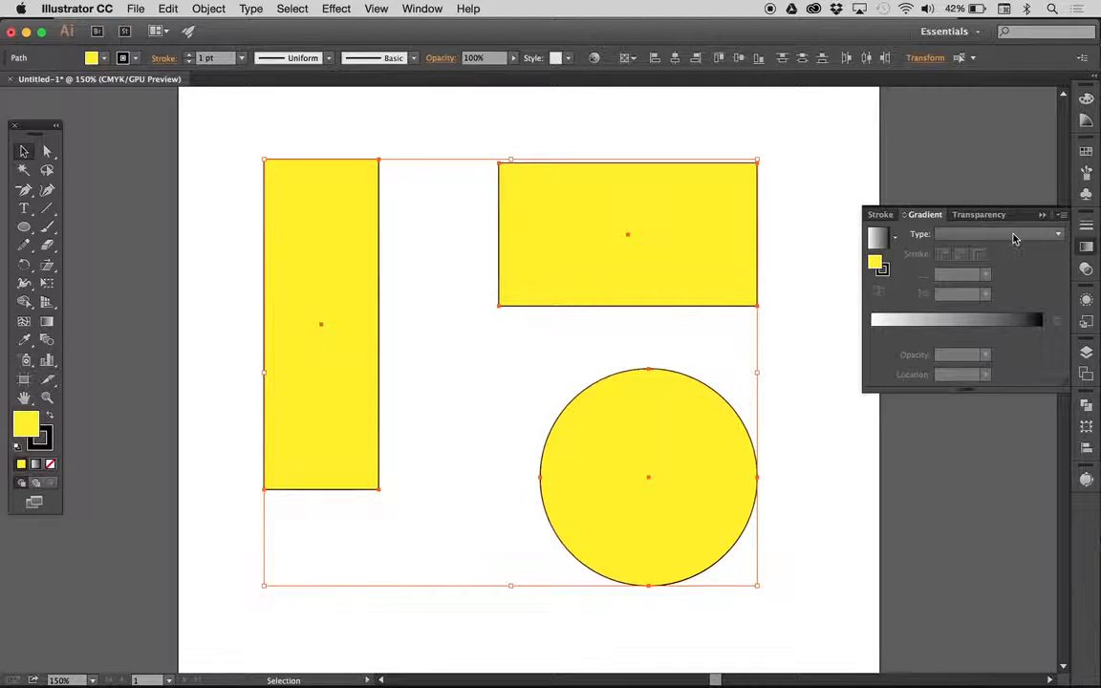
Apply a linear gradient fill to all three selected shapes.
click(964, 250)
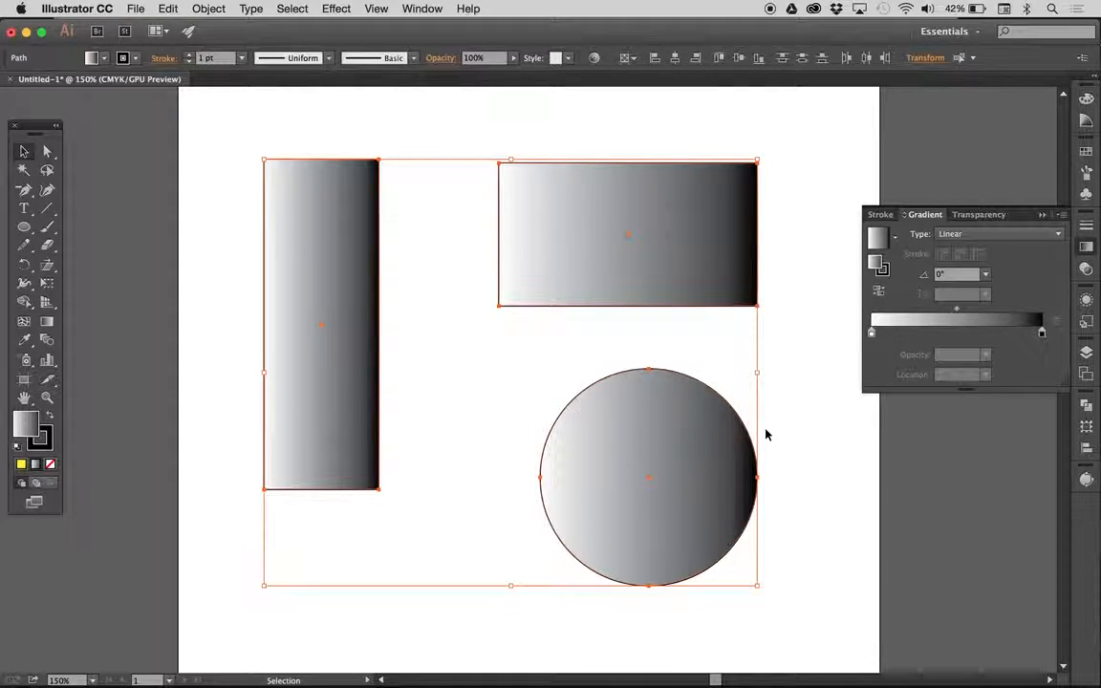
Try the radial gradient type on all three selected shapes and undo it.
click(975, 234)
click(967, 267)
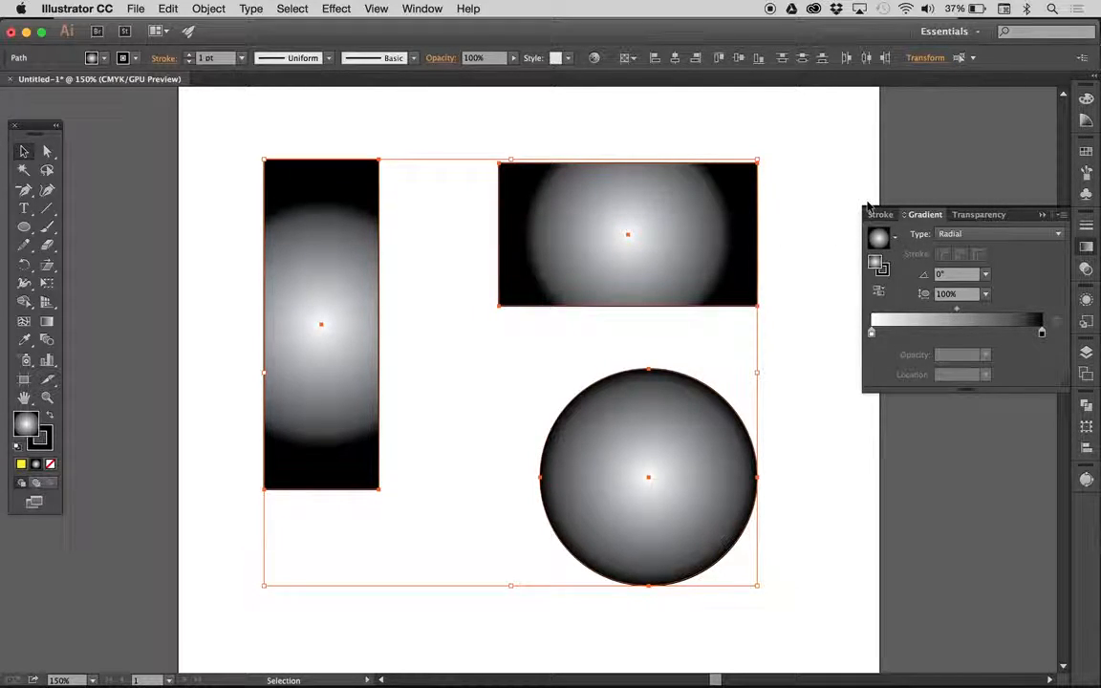
key(super+z)
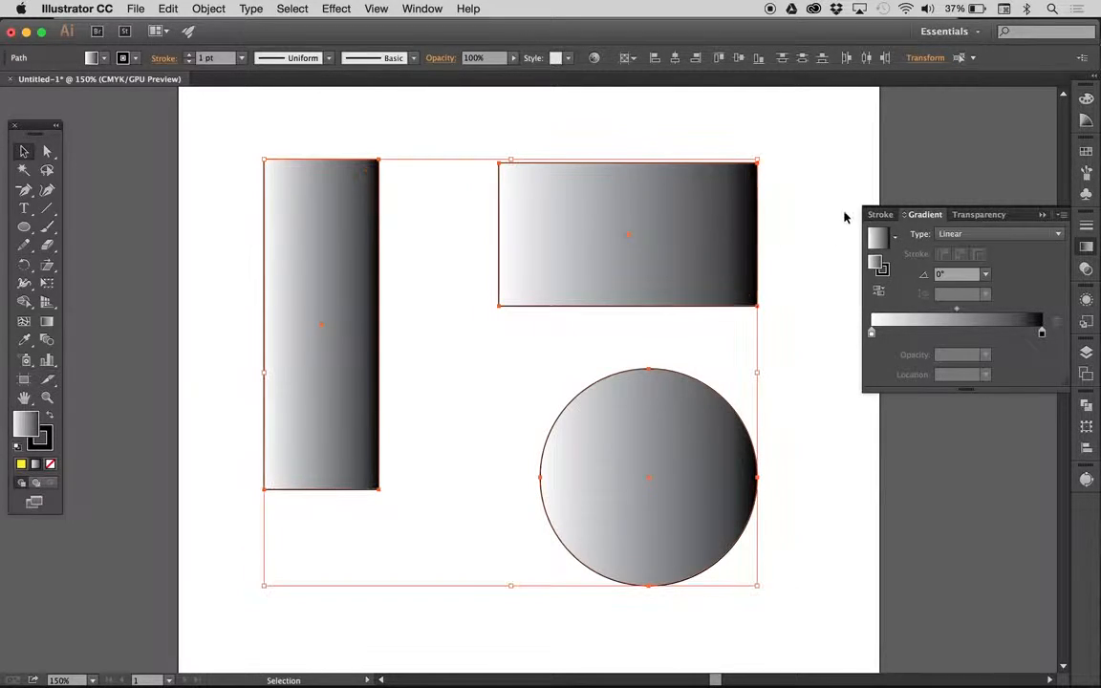
Select only the circle and change its gradient type to Radial.
click(824, 256)
click(704, 433)
click(1017, 236)
click(974, 268)
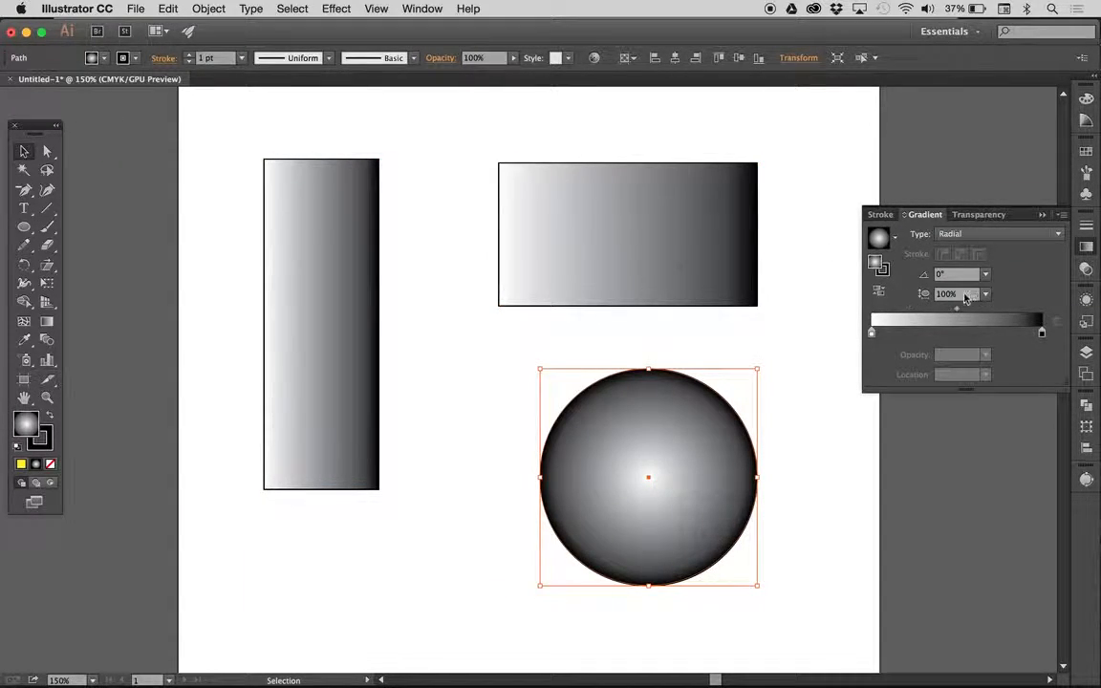
click(755, 325)
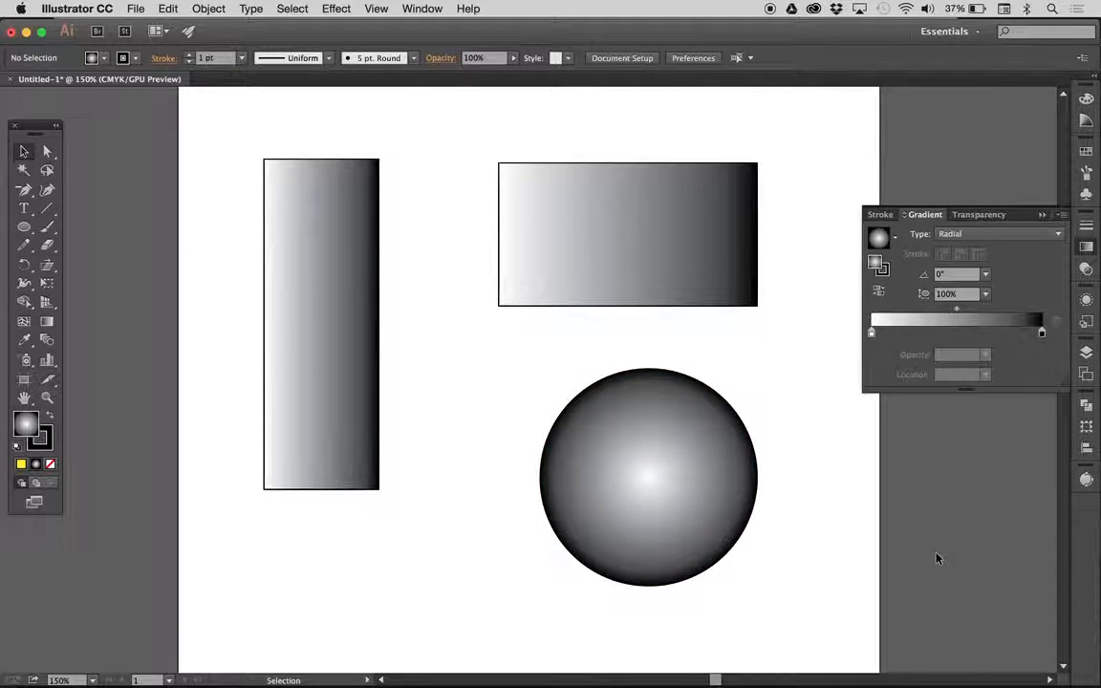
Set the outer color stop of the circle's radial gradient to the dark green swatch.
double_click(1042, 333)
click(1025, 383)
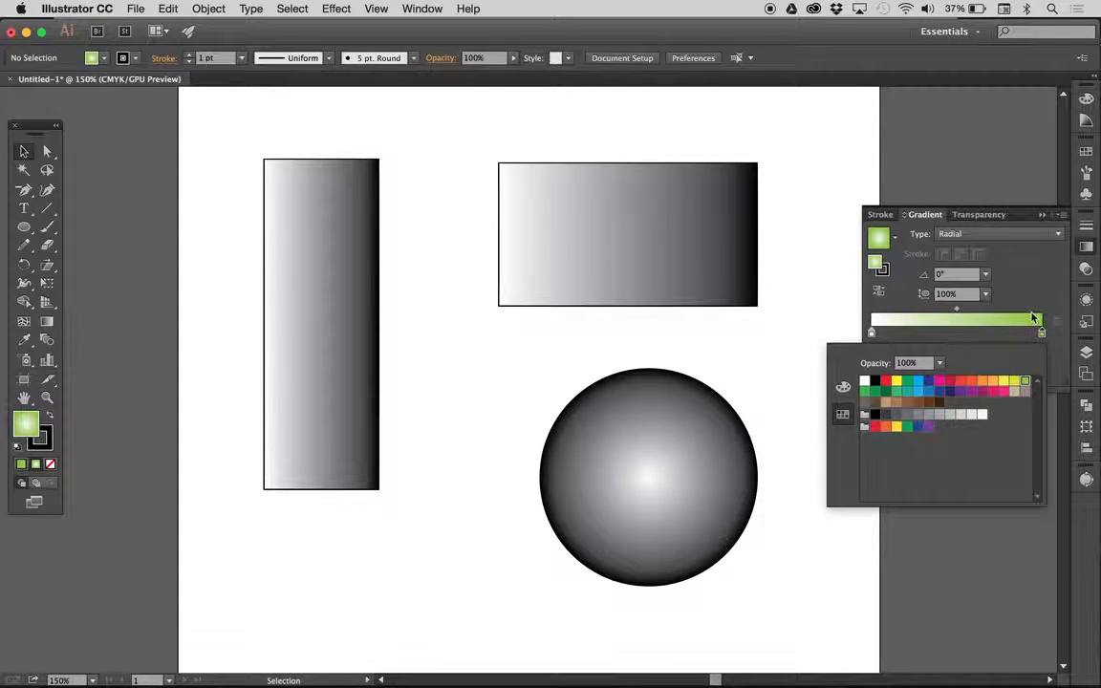
click(673, 465)
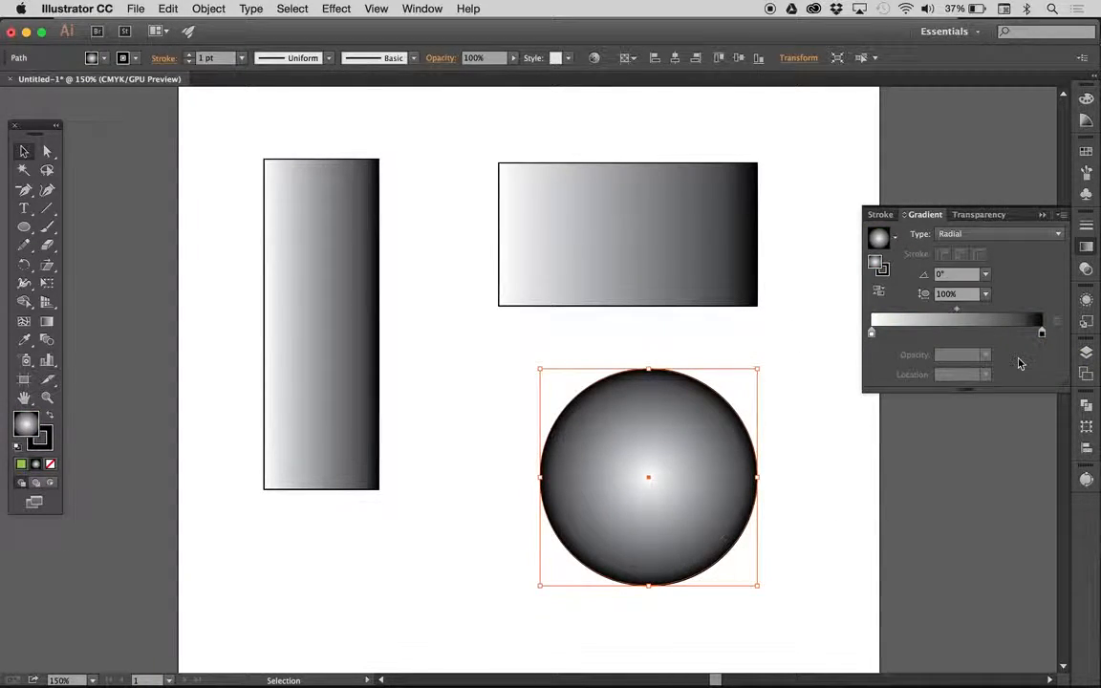
double_click(1042, 333)
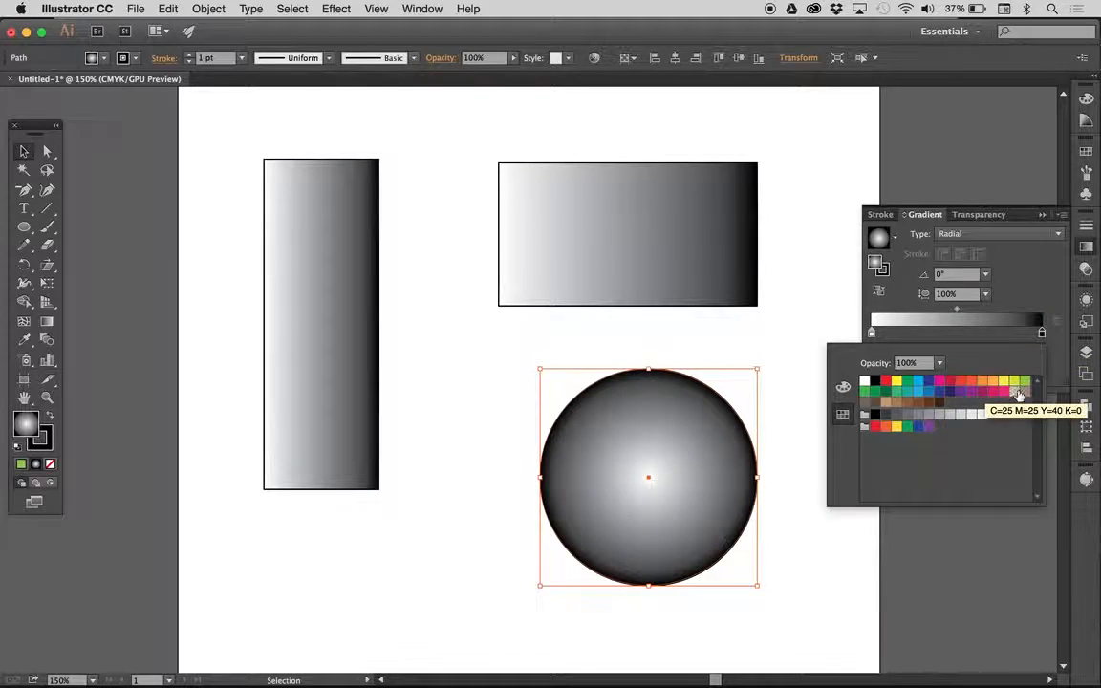
click(1024, 382)
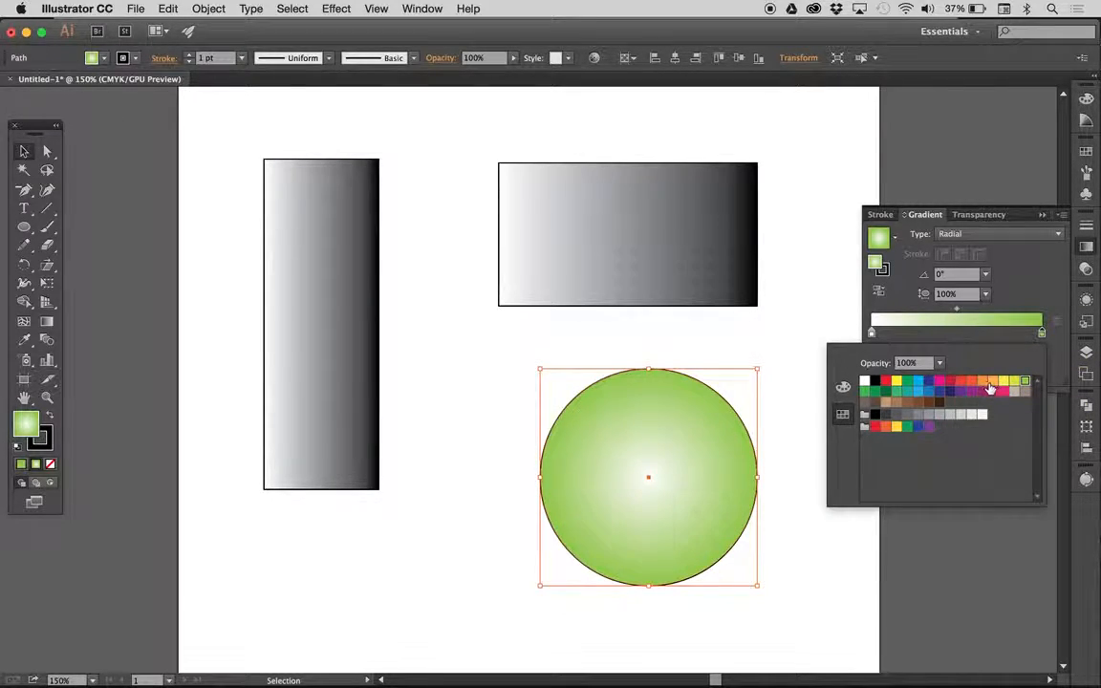
click(885, 392)
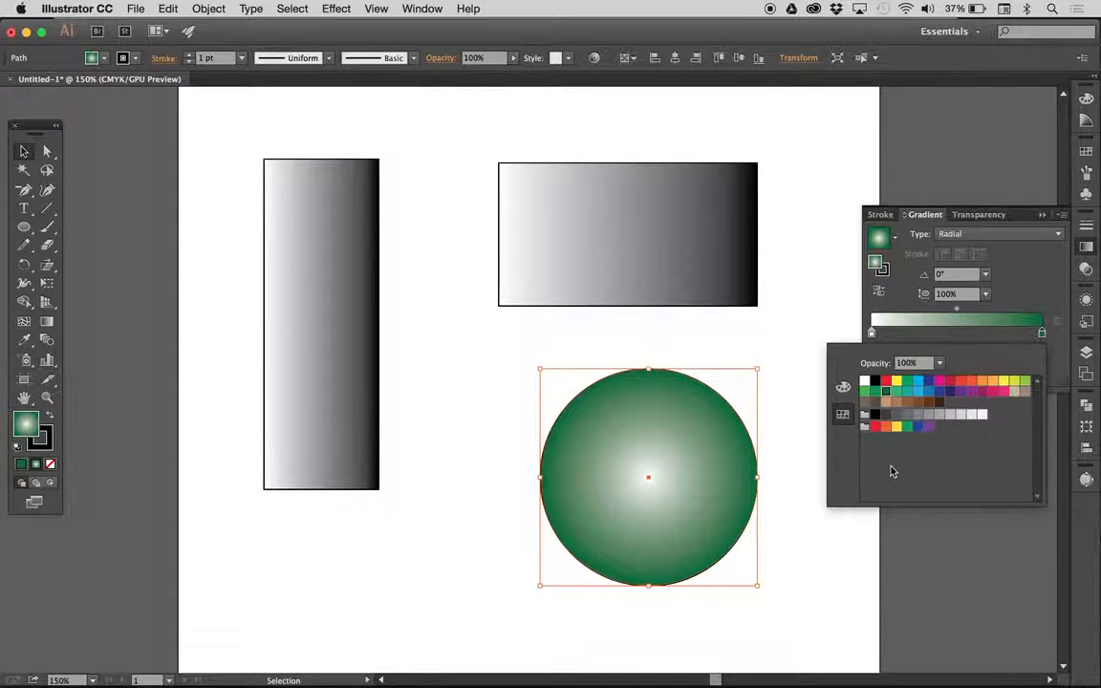
click(860, 560)
click(862, 560)
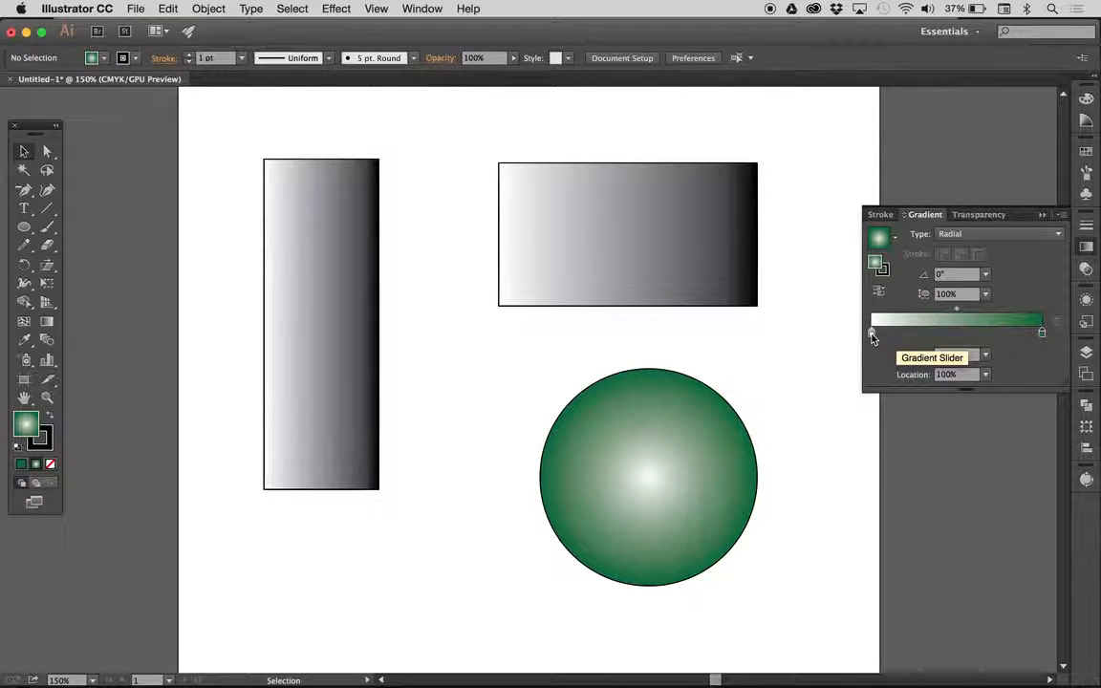
With no shape selected, try moving the gradient's white stop to about 57.54% and adding a yellow stop at about 2.67%.
drag(872, 333, 969, 331)
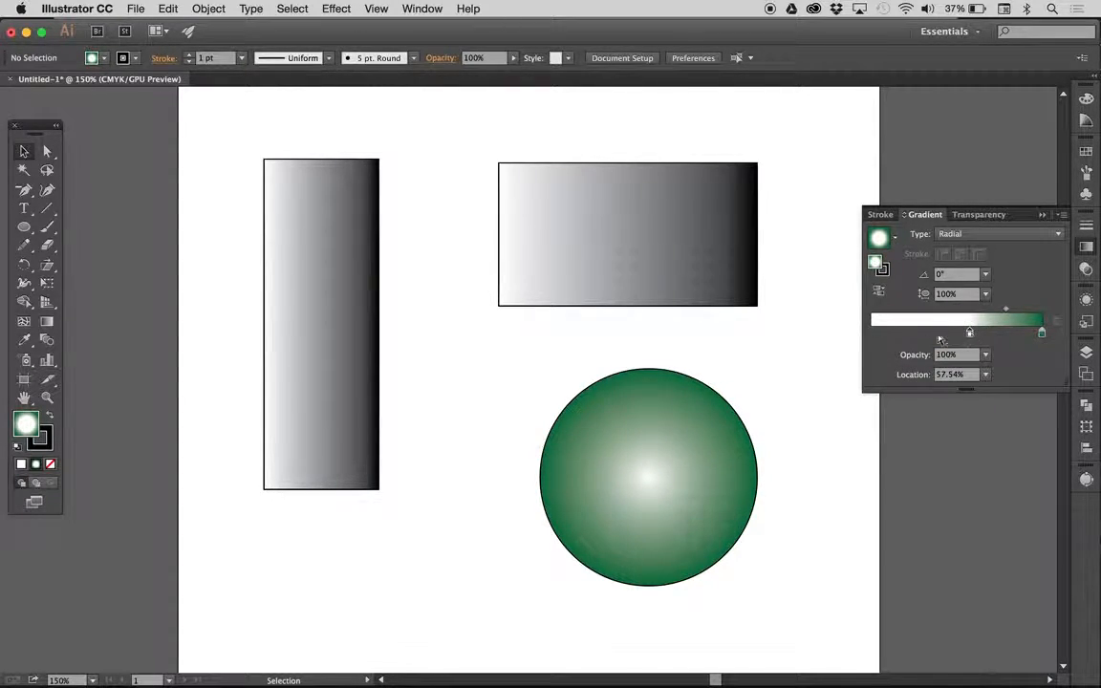
click(870, 331)
double_click(872, 333)
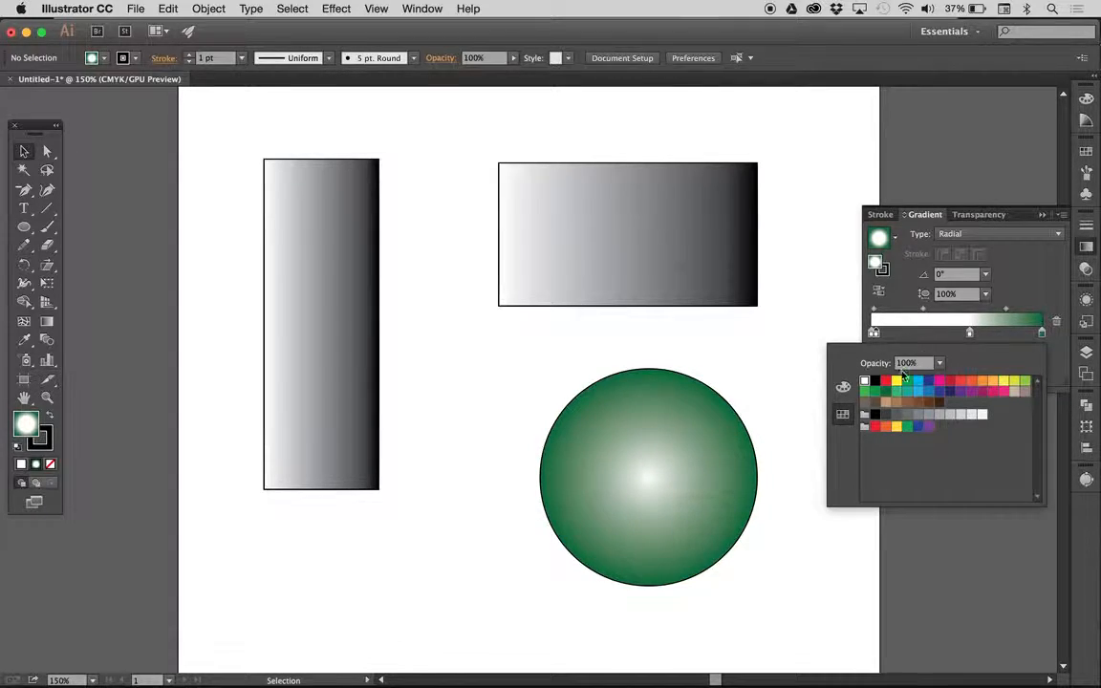
click(896, 380)
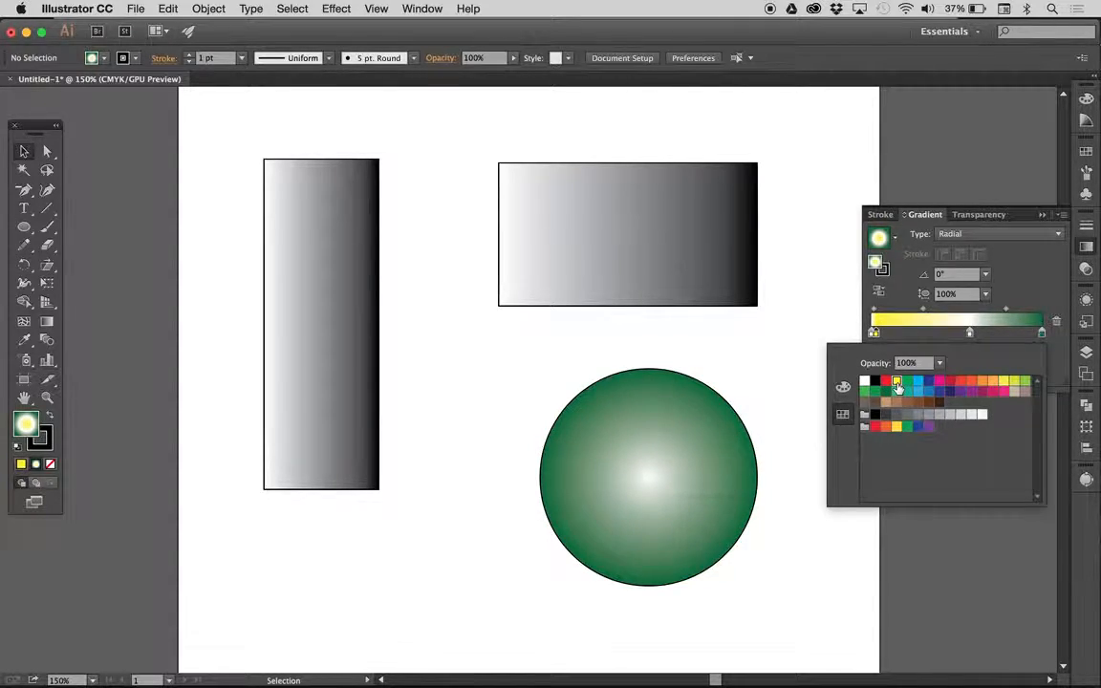
click(1046, 292)
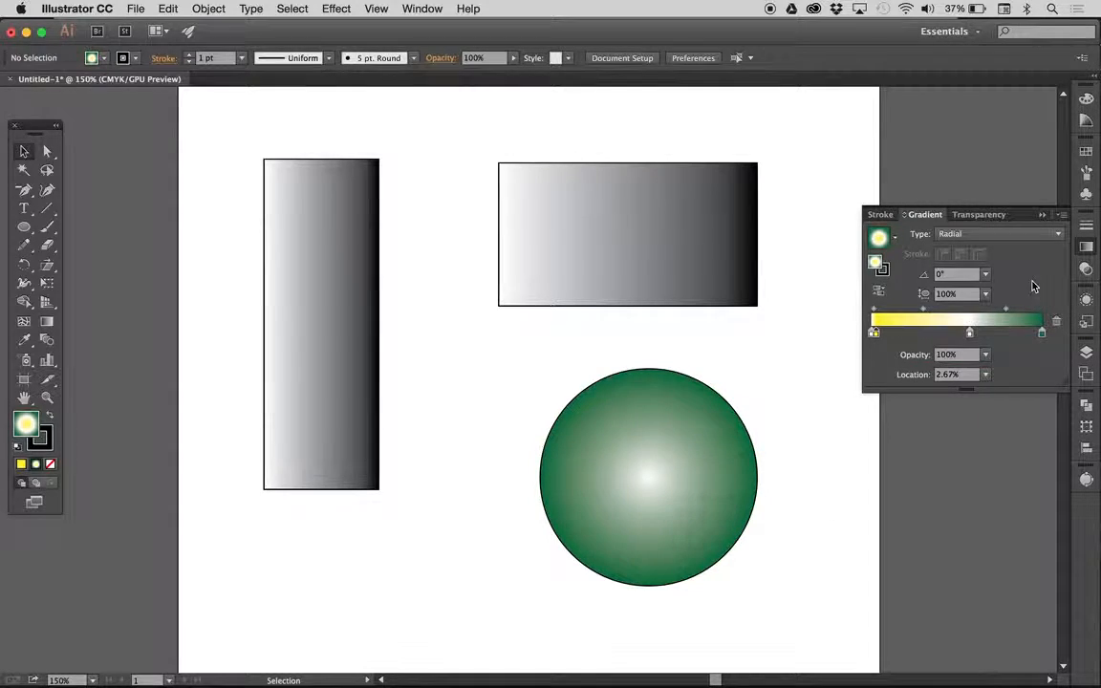
On the circle's gradient, move the white stop to about 51% and add a yellow stop at about 1%.
click(621, 446)
drag(873, 335, 960, 336)
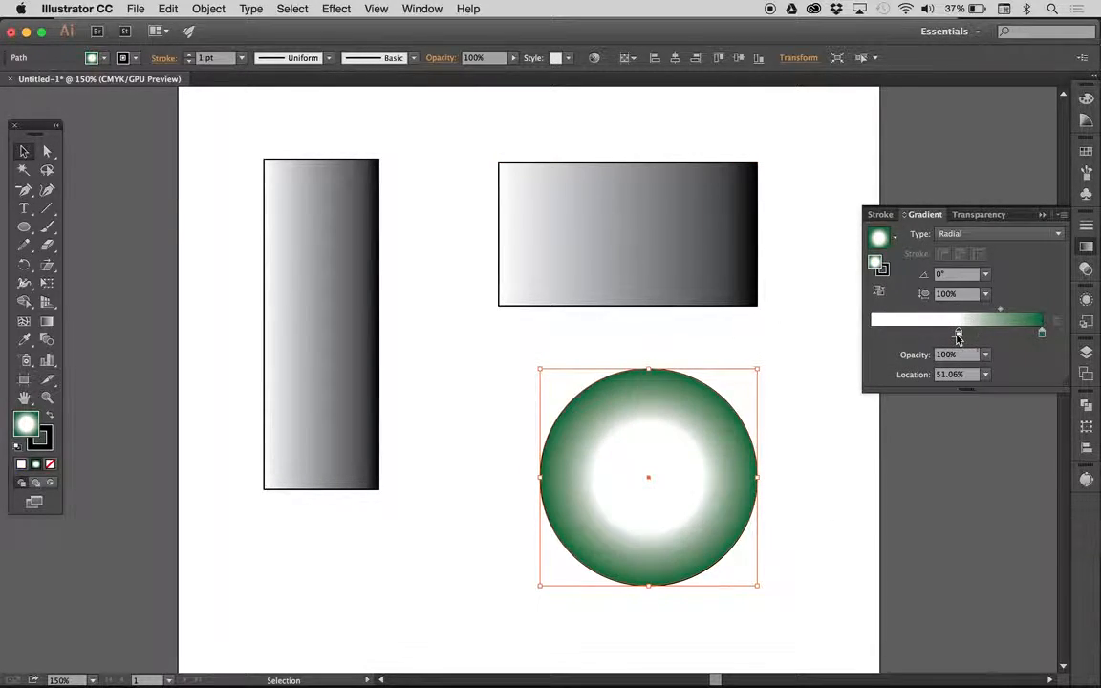
click(873, 333)
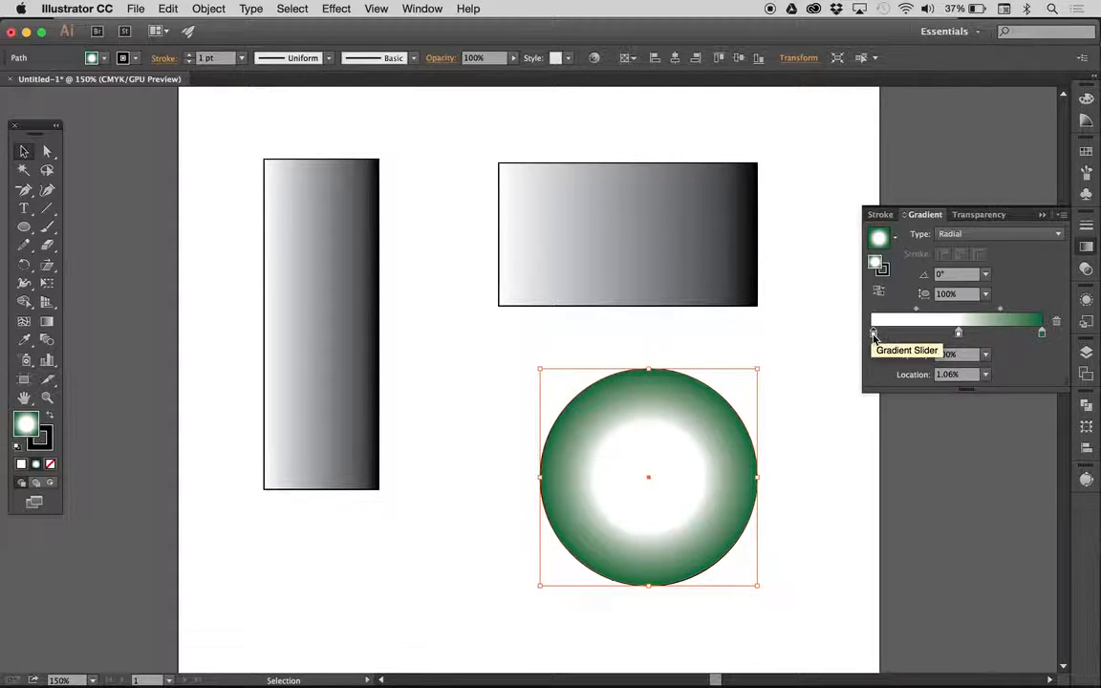
double_click(873, 334)
click(1005, 382)
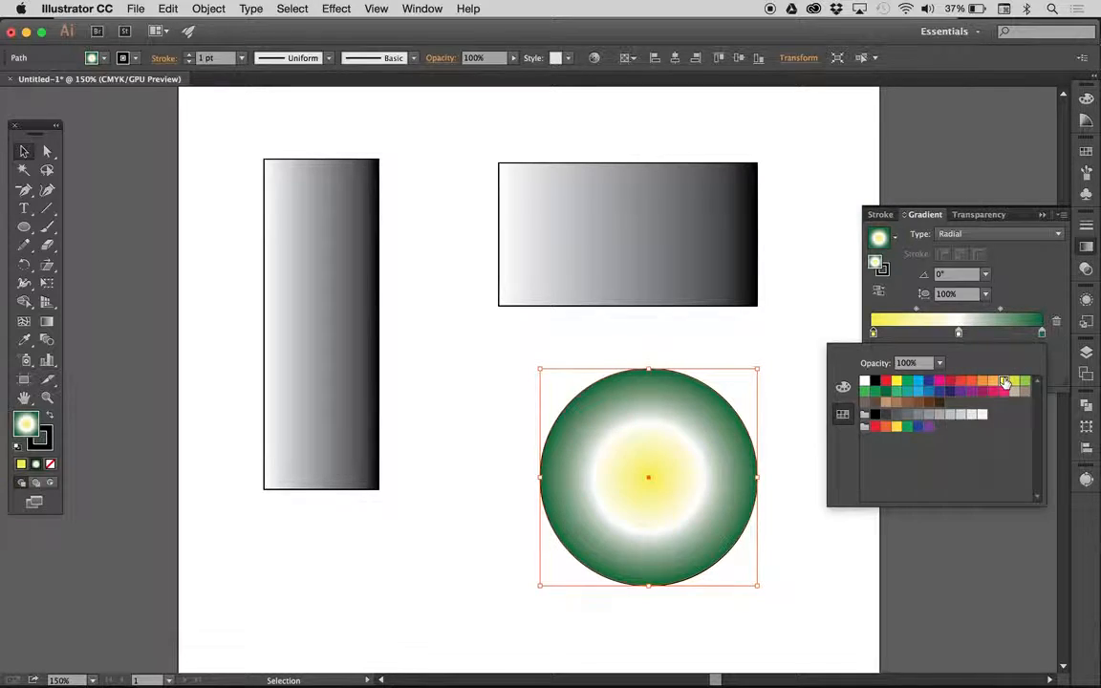
click(805, 448)
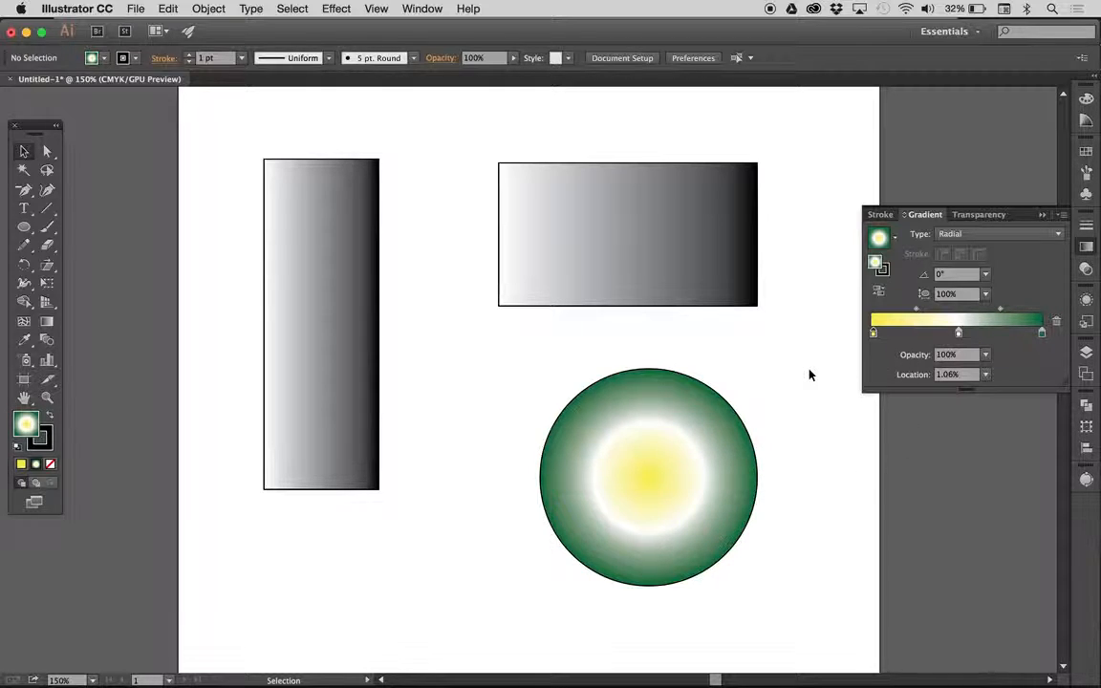
Undo the circle's yellow stop and the moved white stop, restoring the plain white-to-green radial gradient.
key(super+z)
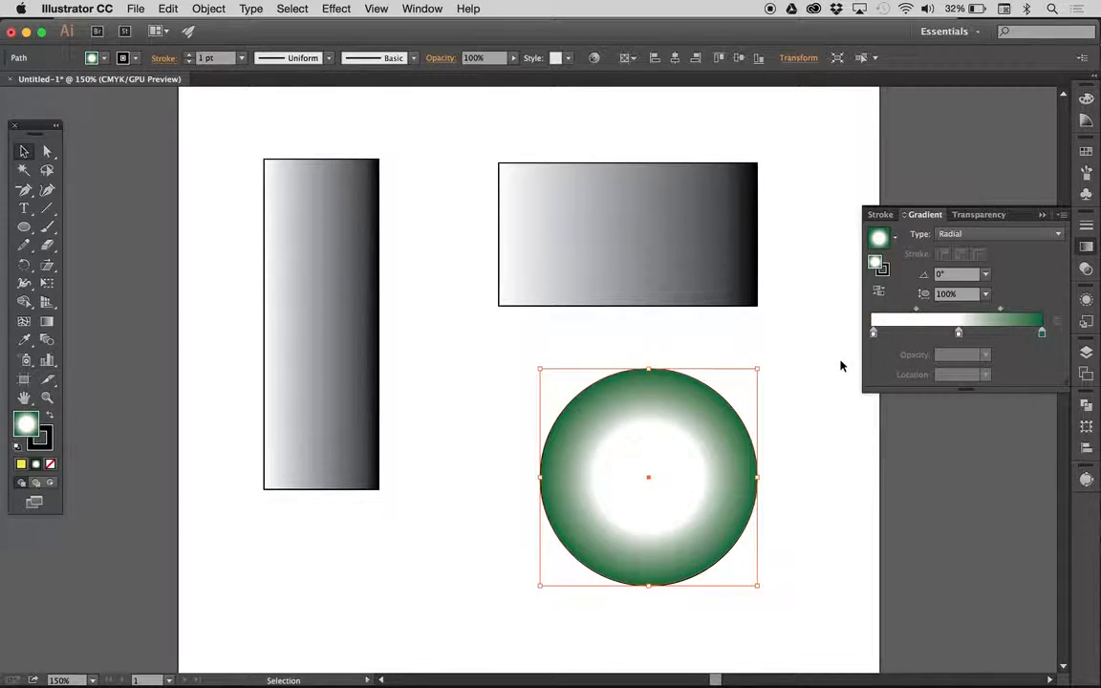
key(super+z)
click(841, 388)
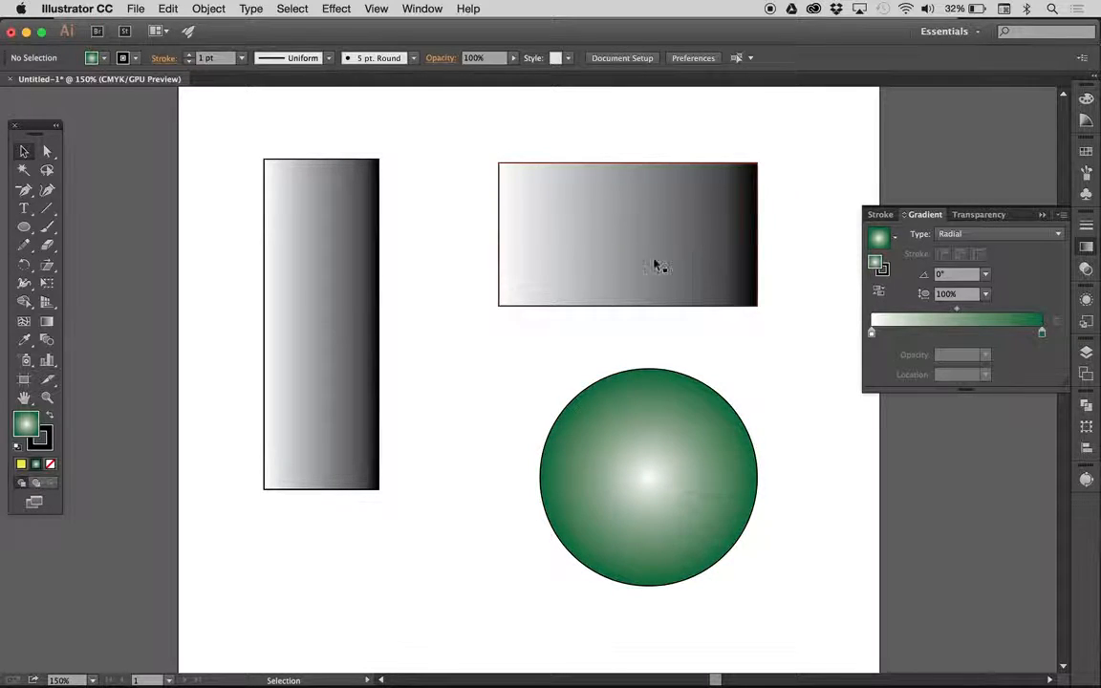
On the tall rectangle's linear gradient, move the white stop to around the middle and add a new stop at 0%.
click(340, 312)
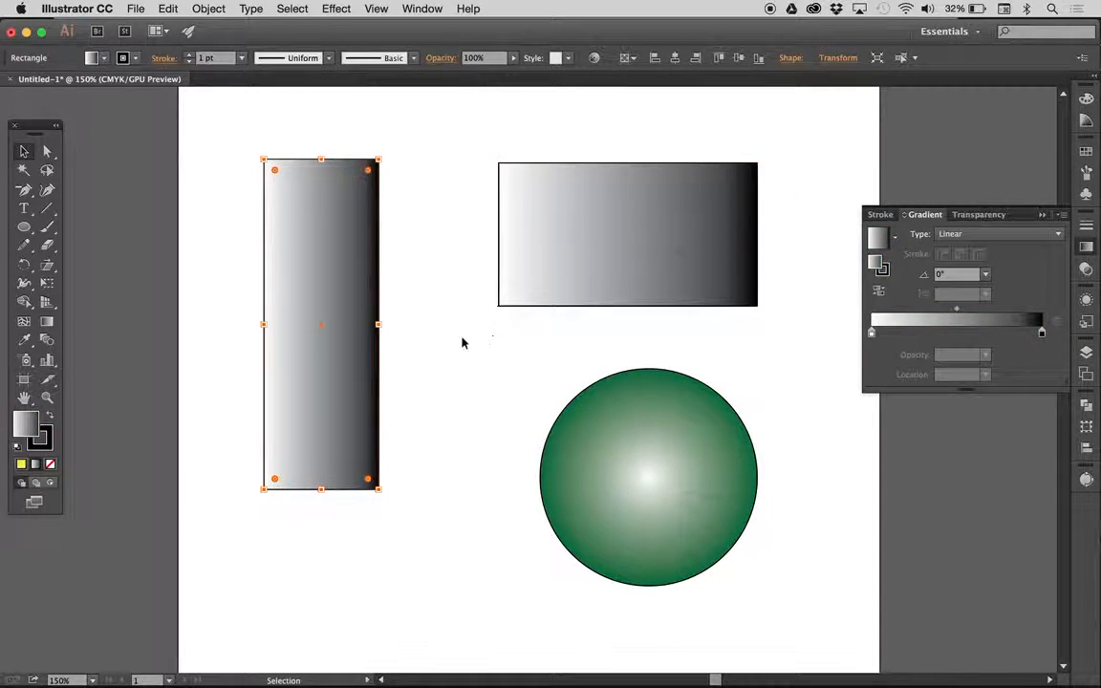
drag(915, 334, 964, 337)
click(873, 333)
drag(873, 333, 843, 332)
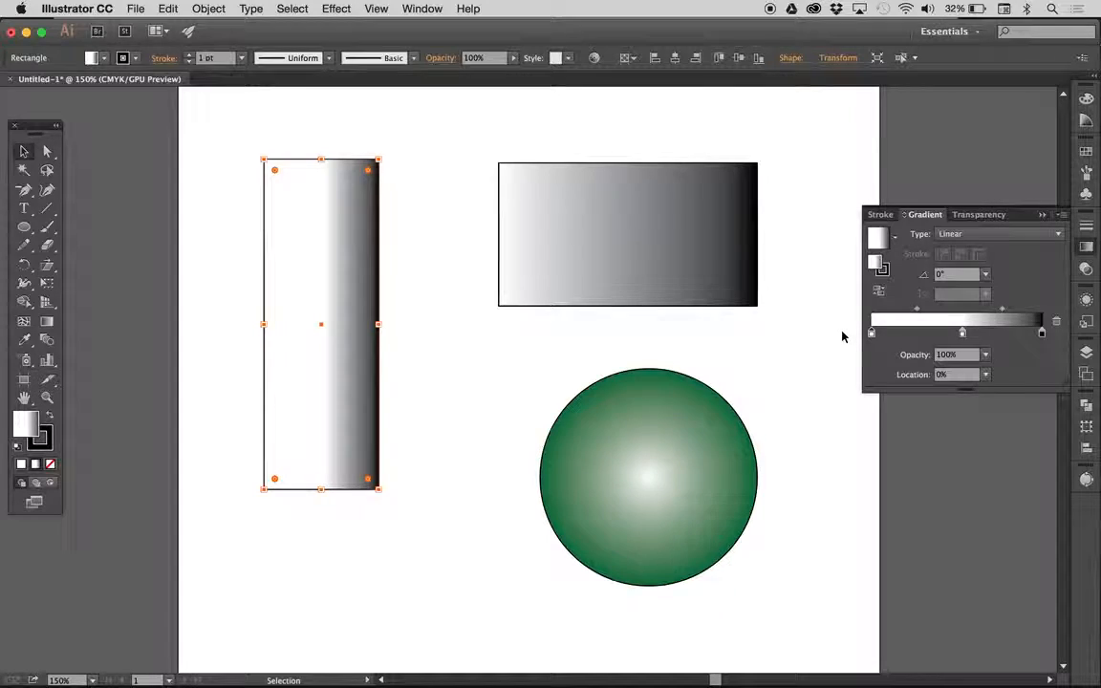
Set both the start and end stops of the tall rectangle's gradient to the same dark grey, keeping the middle stop white.
double_click(871, 333)
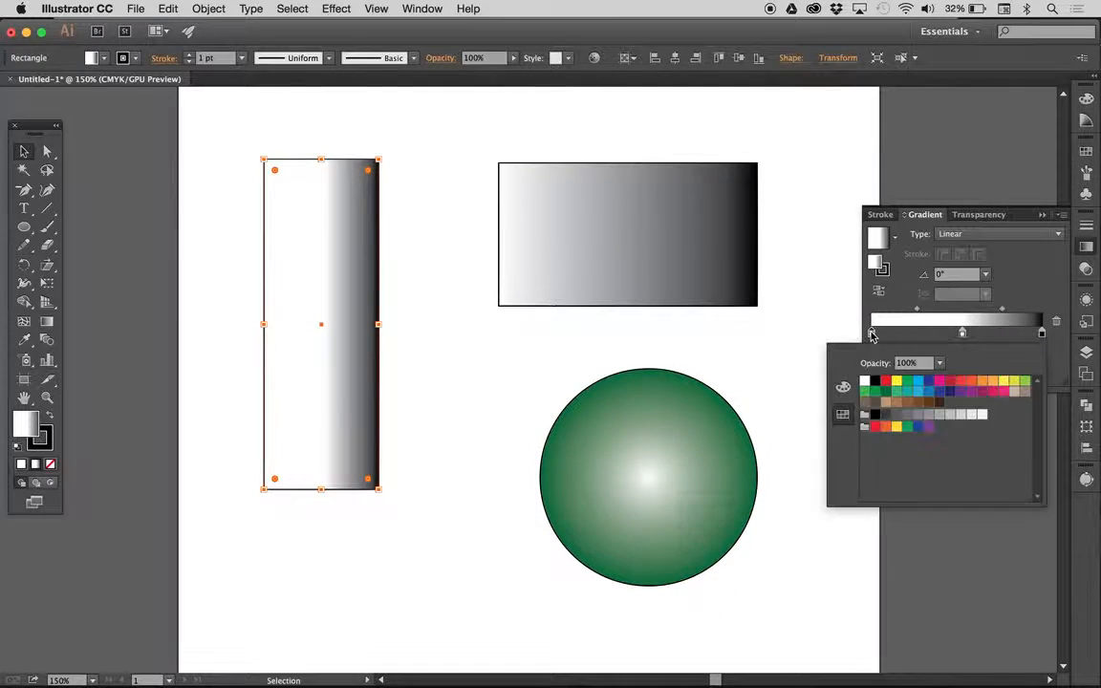
click(885, 417)
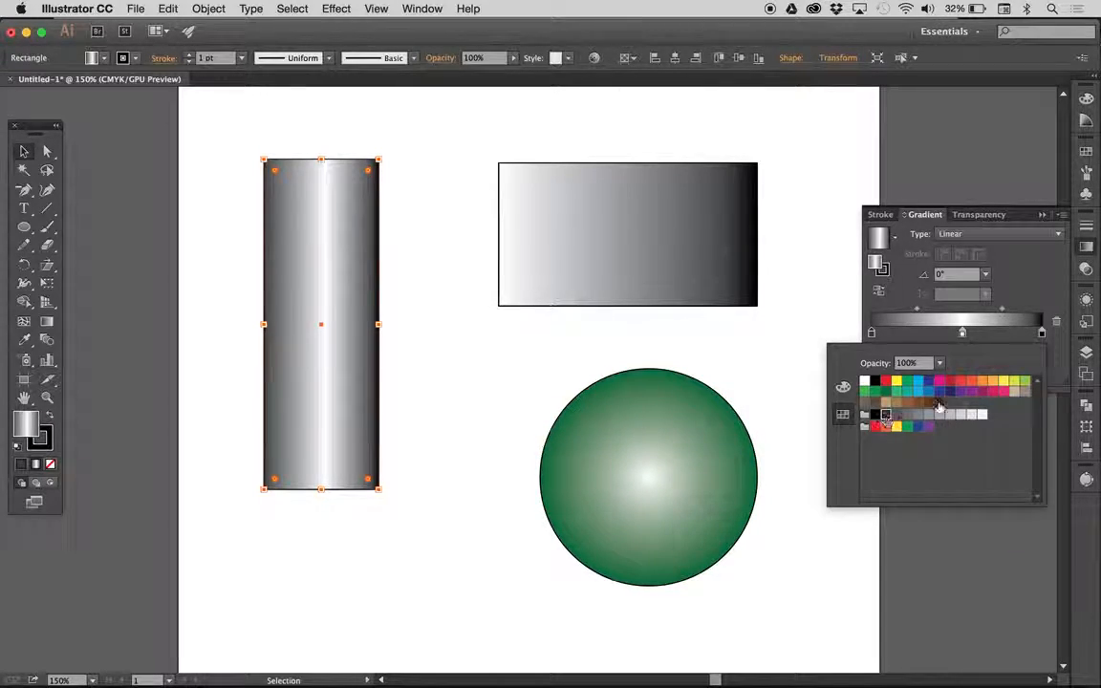
click(1041, 332)
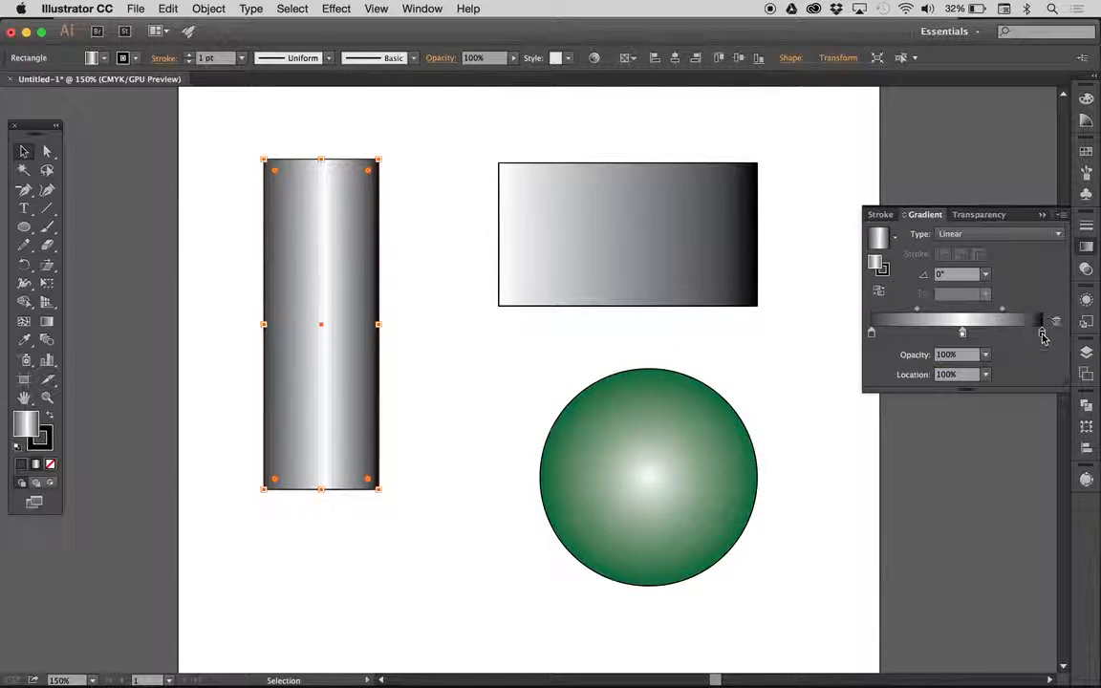
double_click(1042, 332)
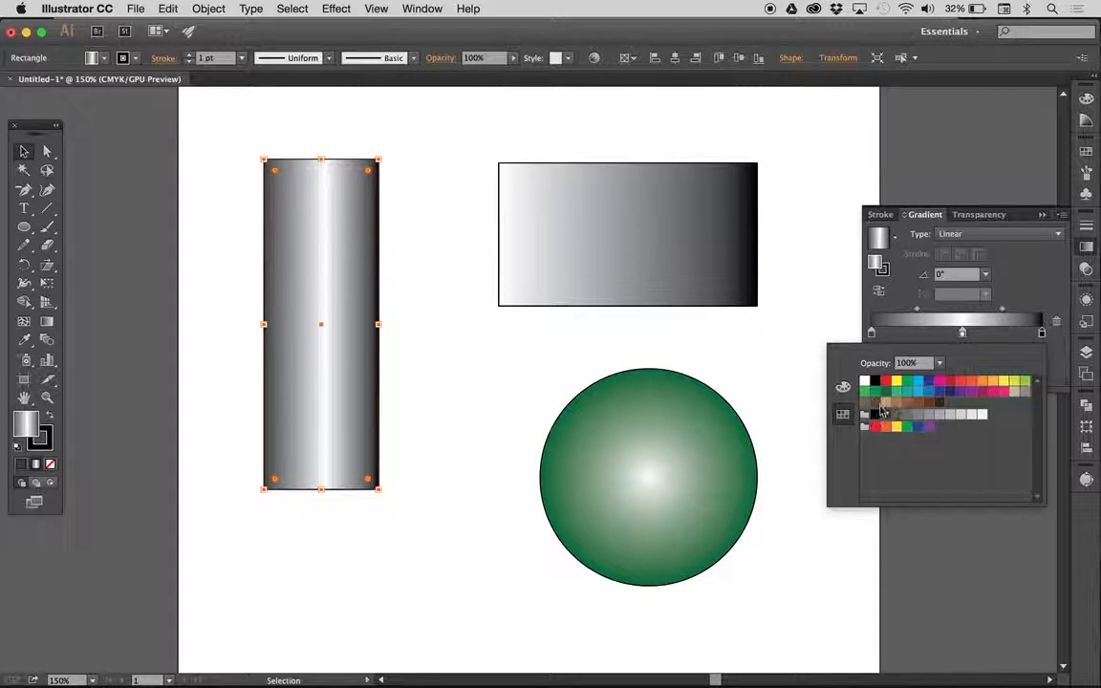
click(930, 404)
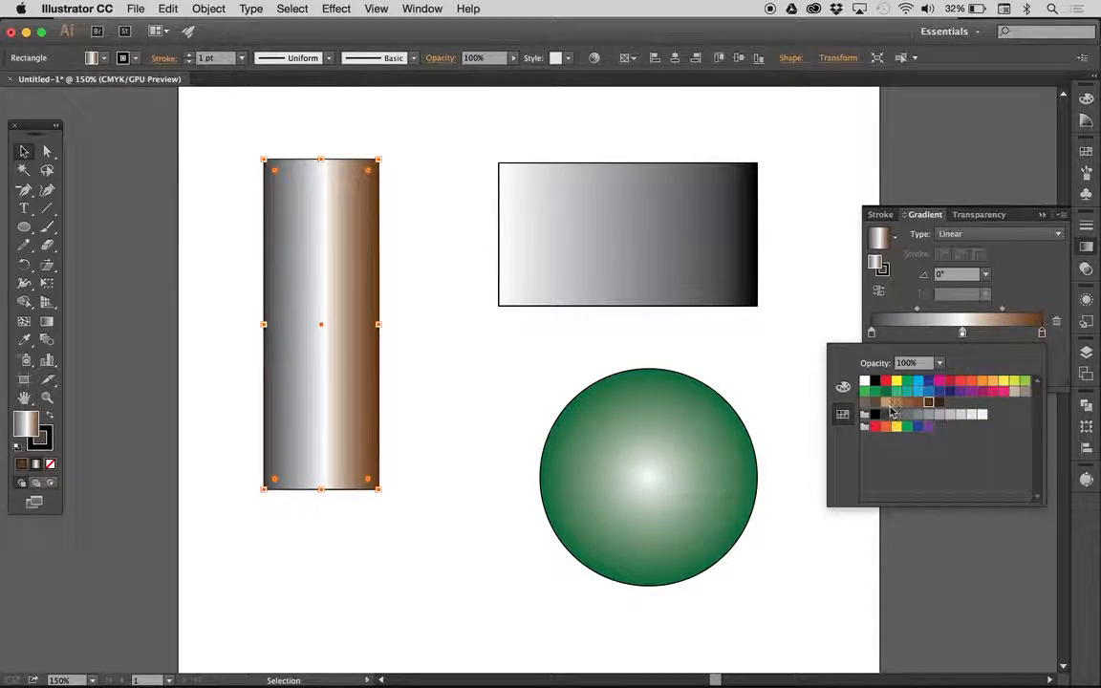
click(888, 417)
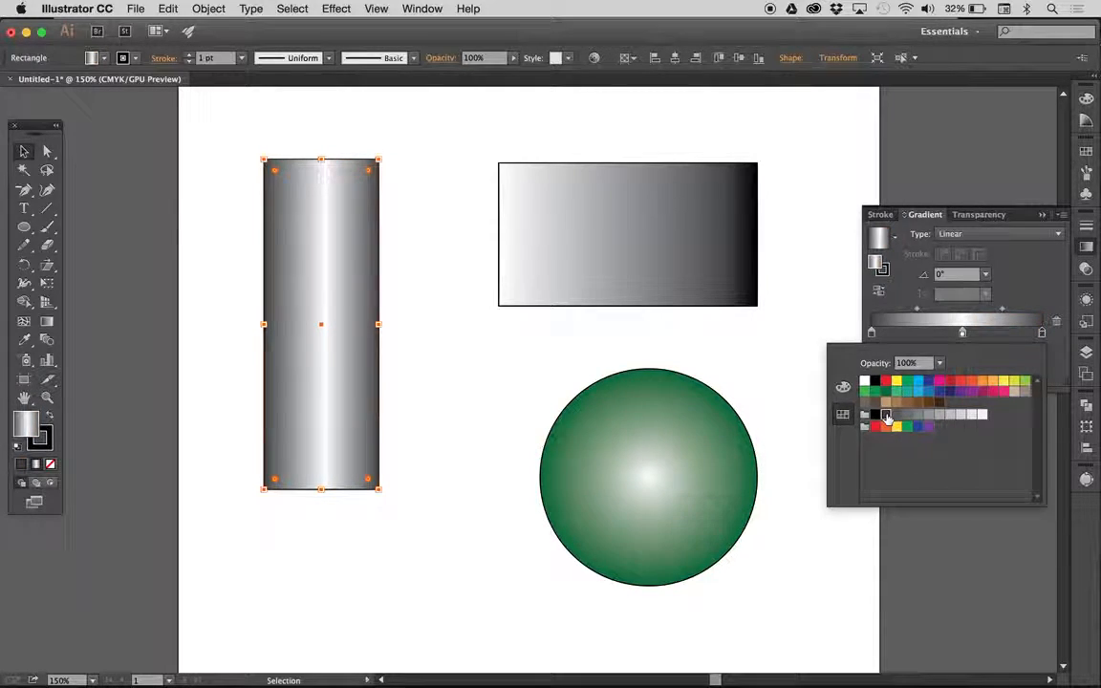
click(1027, 284)
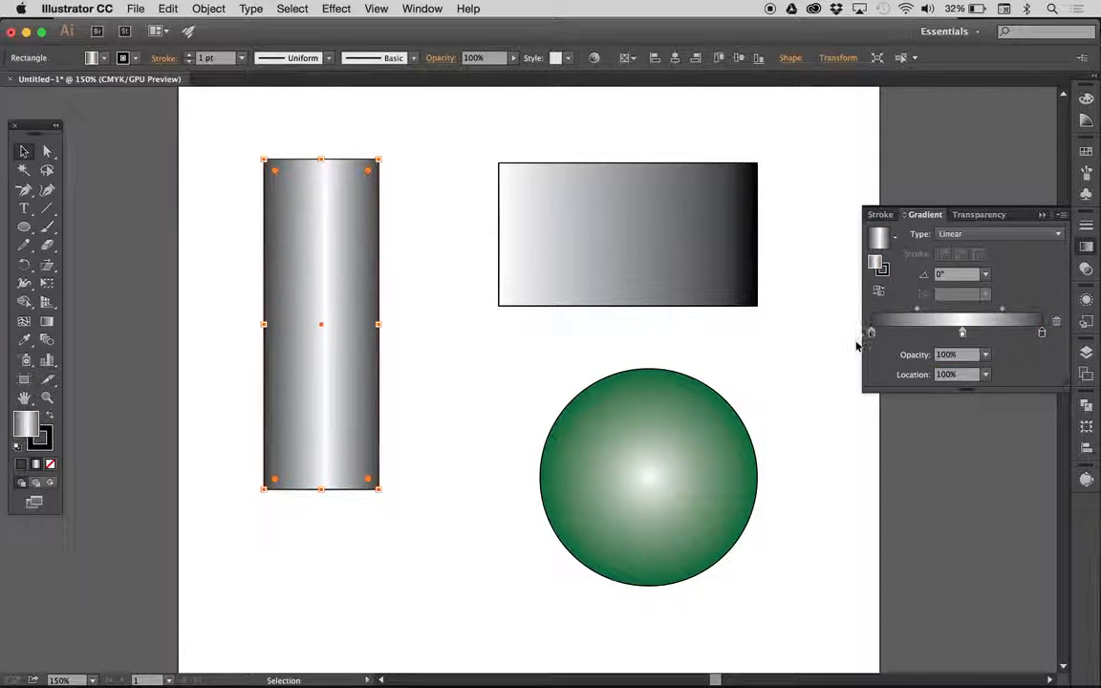
click(439, 361)
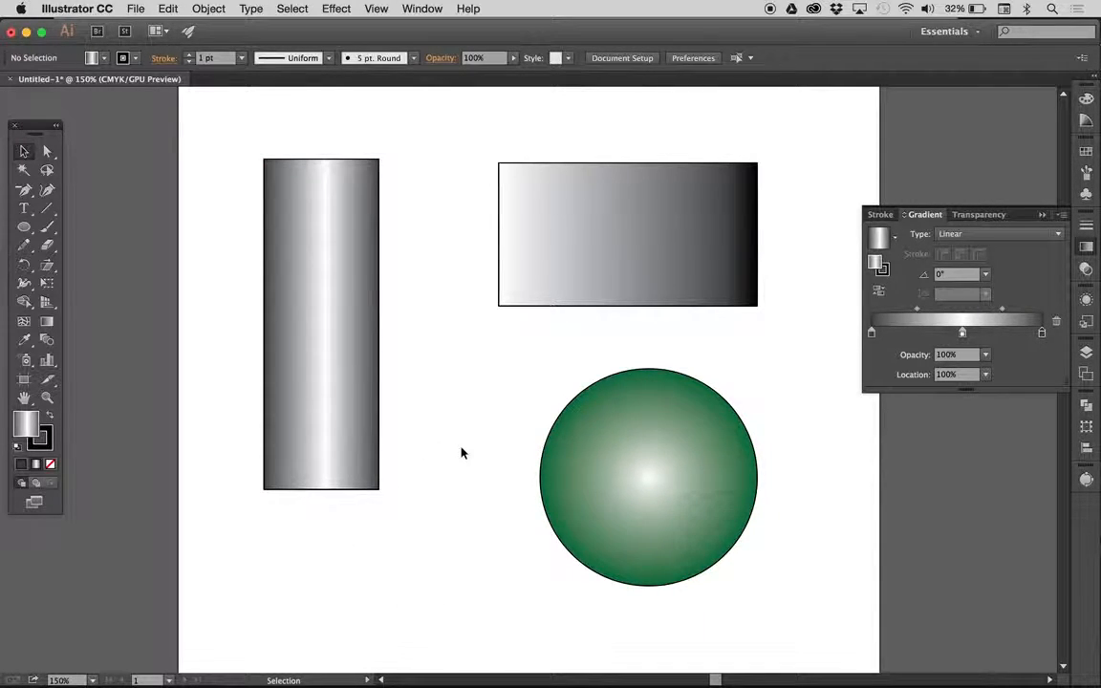
Adjust the tall rectangle's gradient midpoints, shifting the first one partway toward the white stop and the second near the middle of its span.
drag(914, 325, 1041, 333)
click(359, 369)
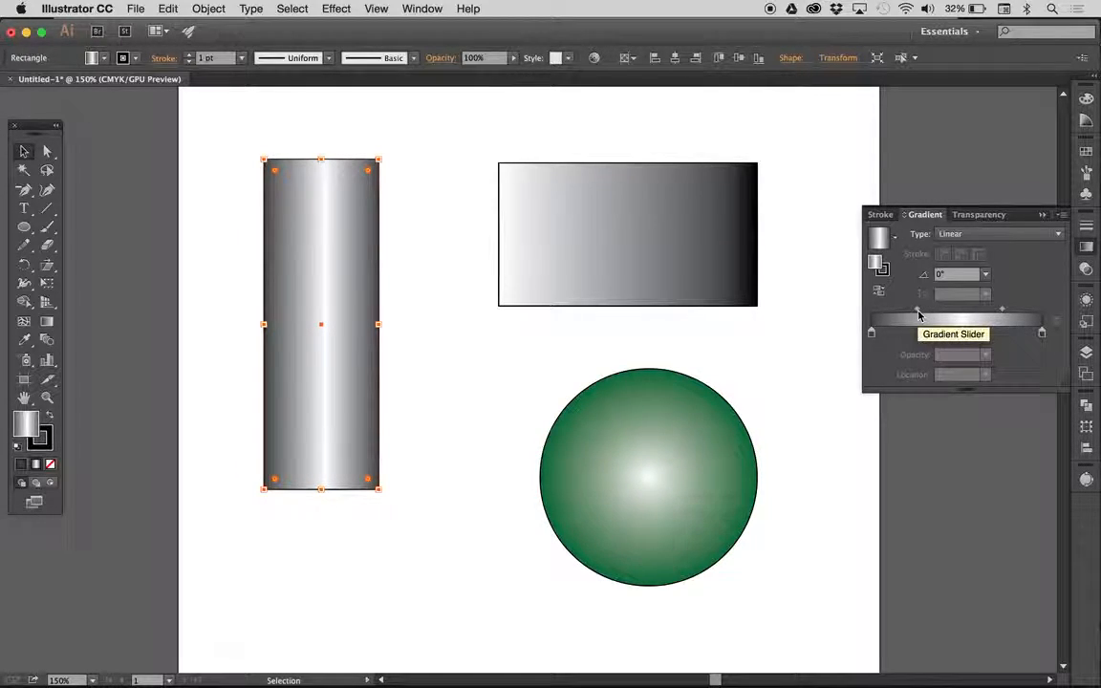
drag(919, 314, 974, 315)
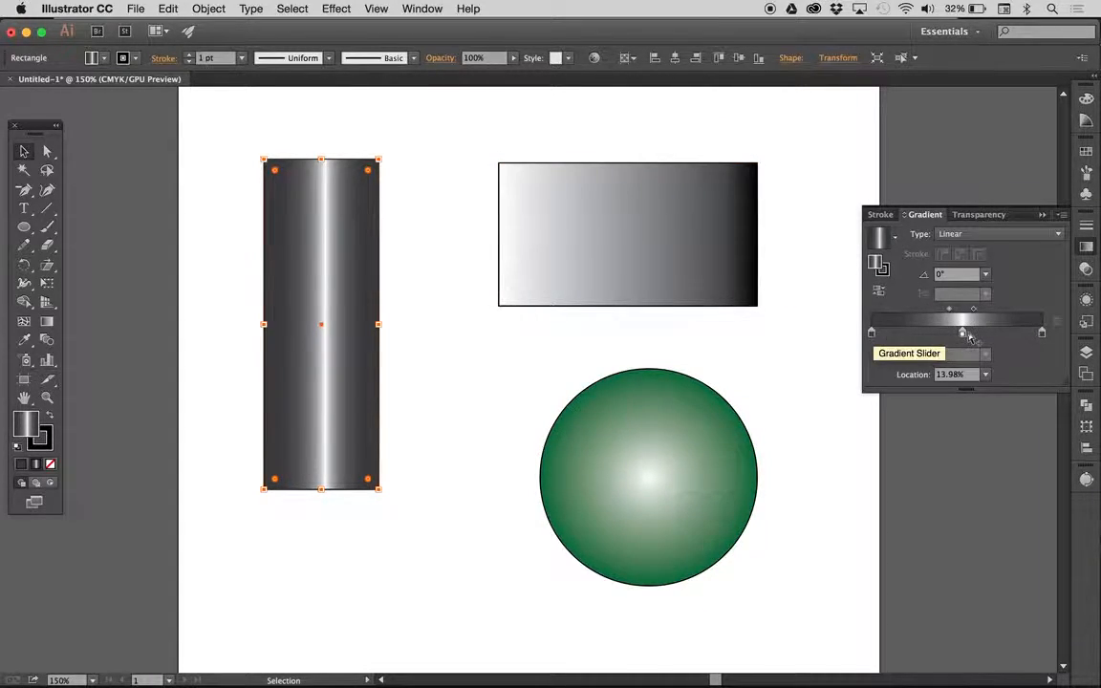
mouse_move(949, 316)
mouse_down()
mouse_move(908, 314)
mouse_move(959, 314)
mouse_move(860, 312)
mouse_move(872, 315)
mouse_up()
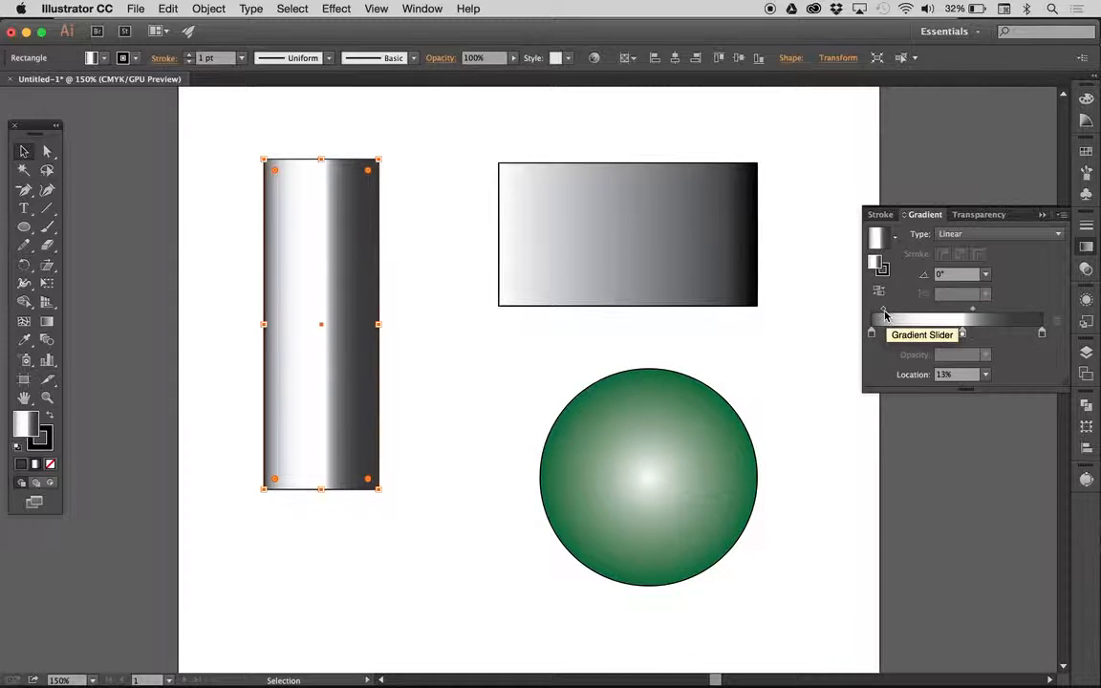
drag(885, 312, 935, 314)
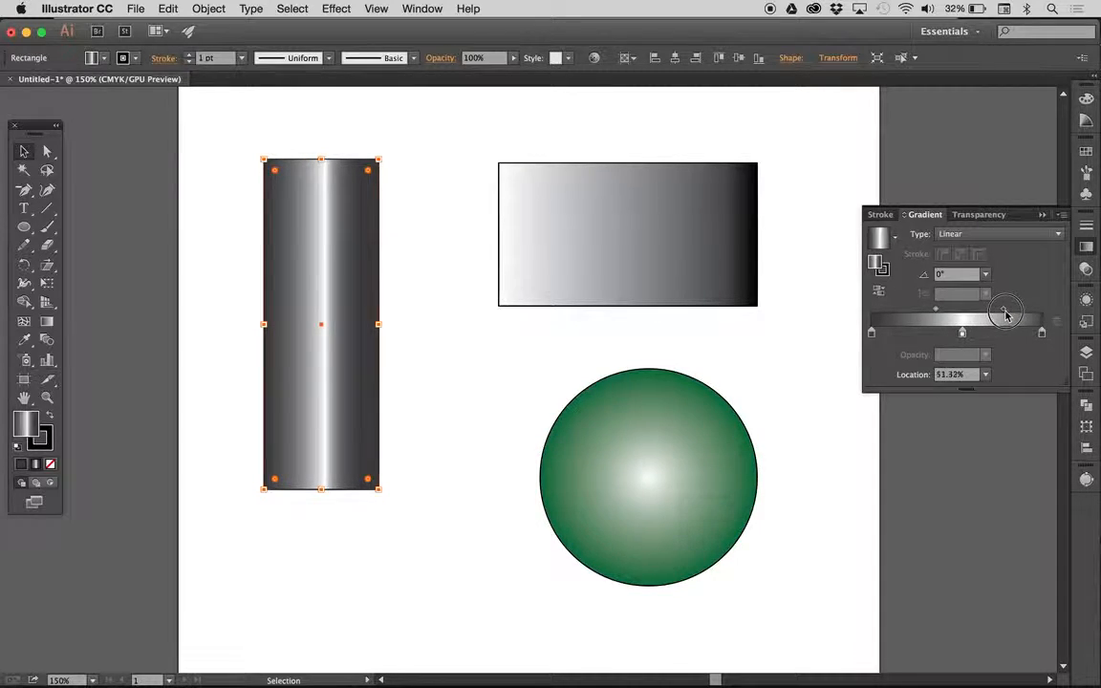
drag(1004, 316, 1000, 317)
On the wide rectangle's linear gradient, move the white stop to about 54% and add a new stop at about 1%.
click(727, 272)
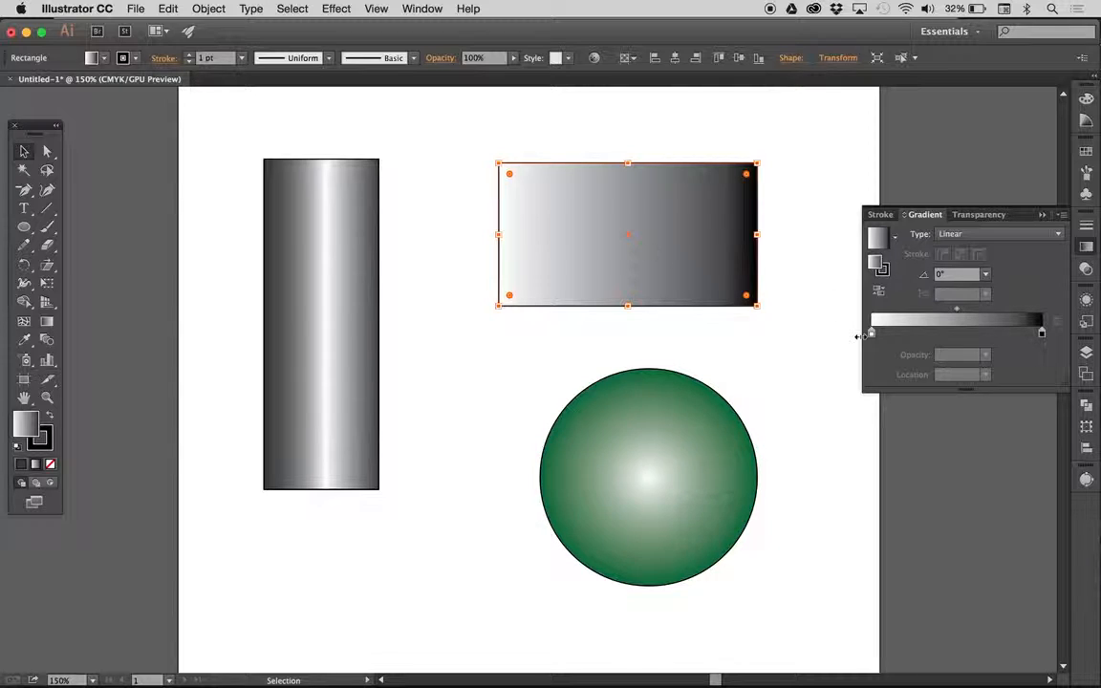
drag(870, 335, 963, 333)
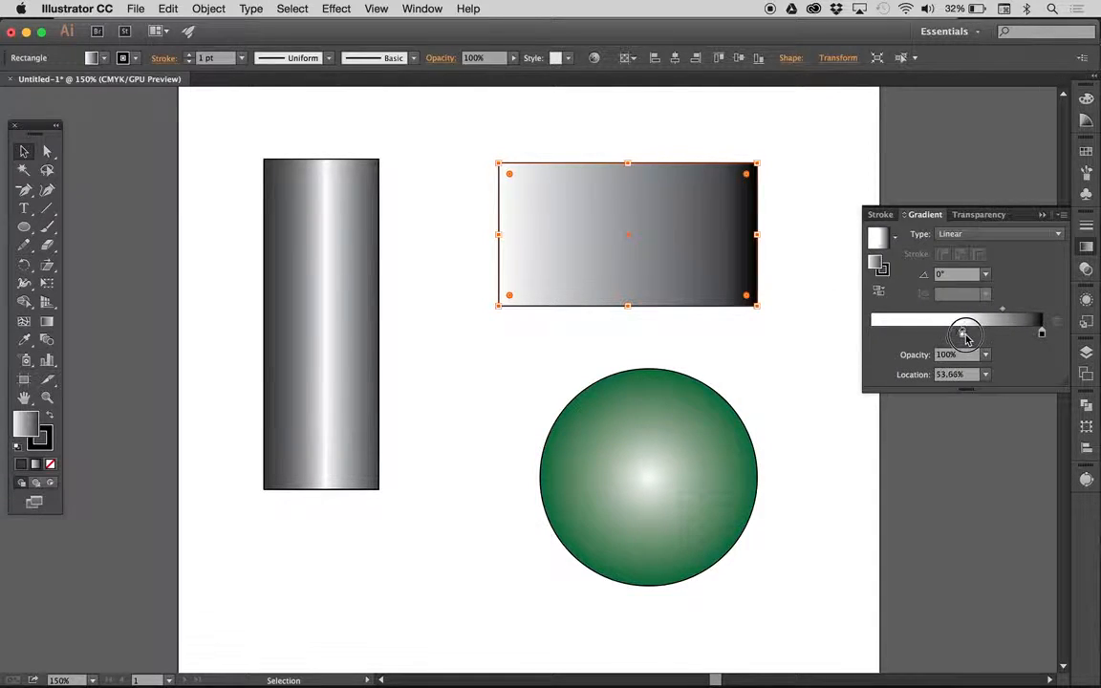
click(872, 331)
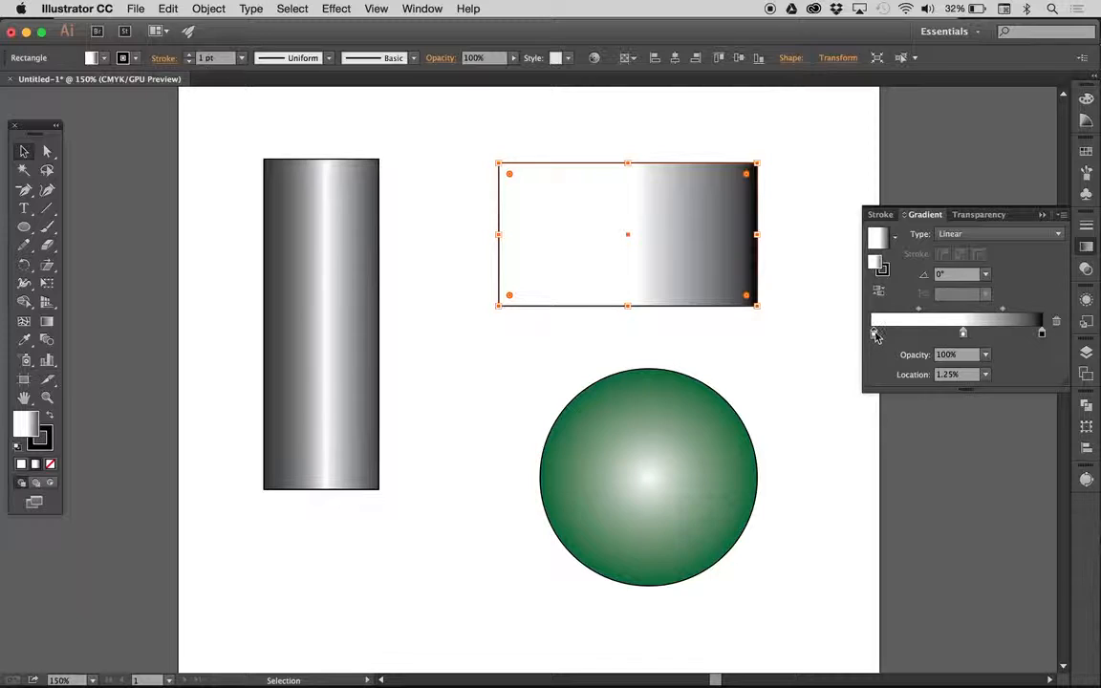
Set the wide rectangle's new start stop to dark grey and deselect the rectangle.
double_click(874, 334)
click(910, 413)
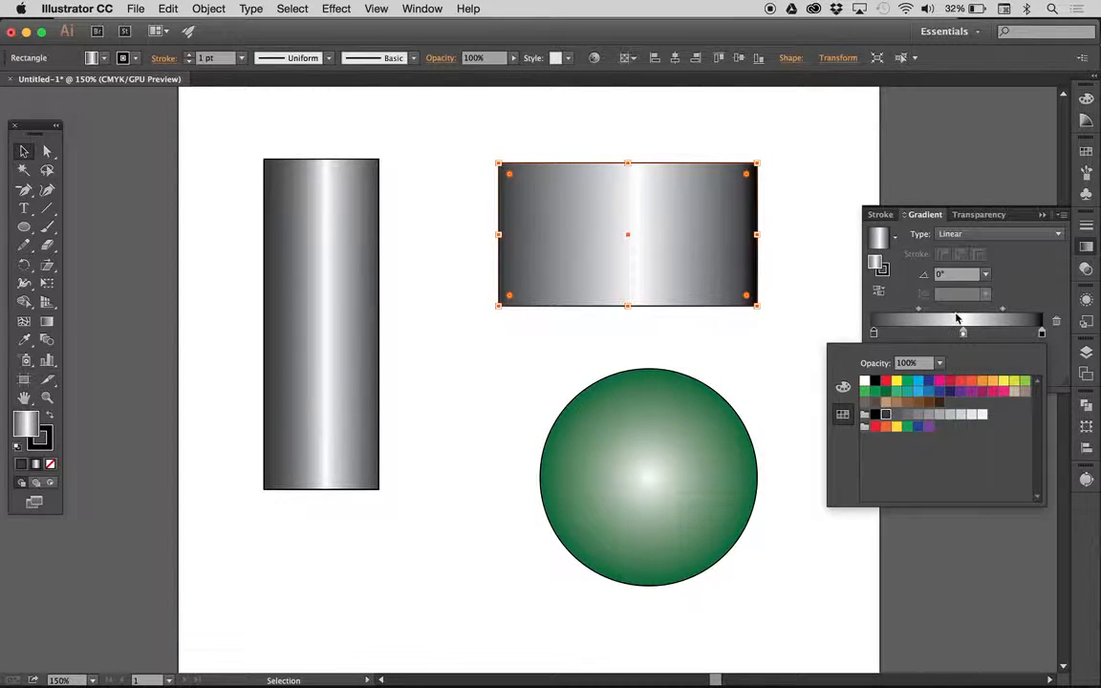
click(1021, 301)
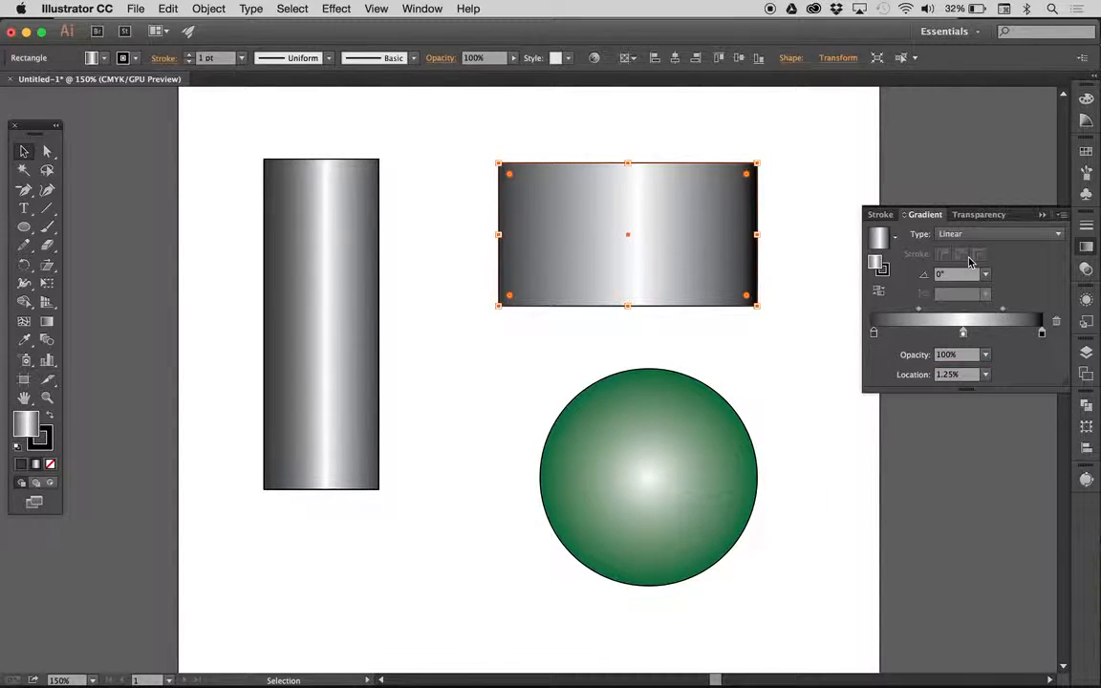
click(842, 156)
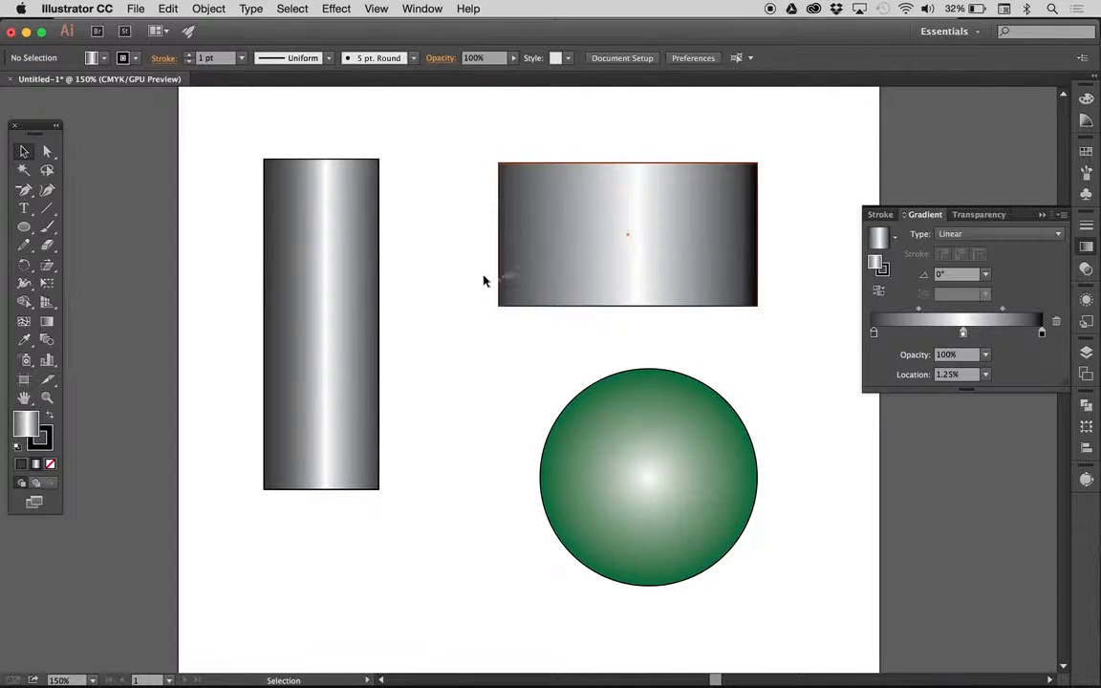
Set the wide rectangle's gradient angle to 90° so the highlight runs horizontally.
click(738, 262)
click(985, 274)
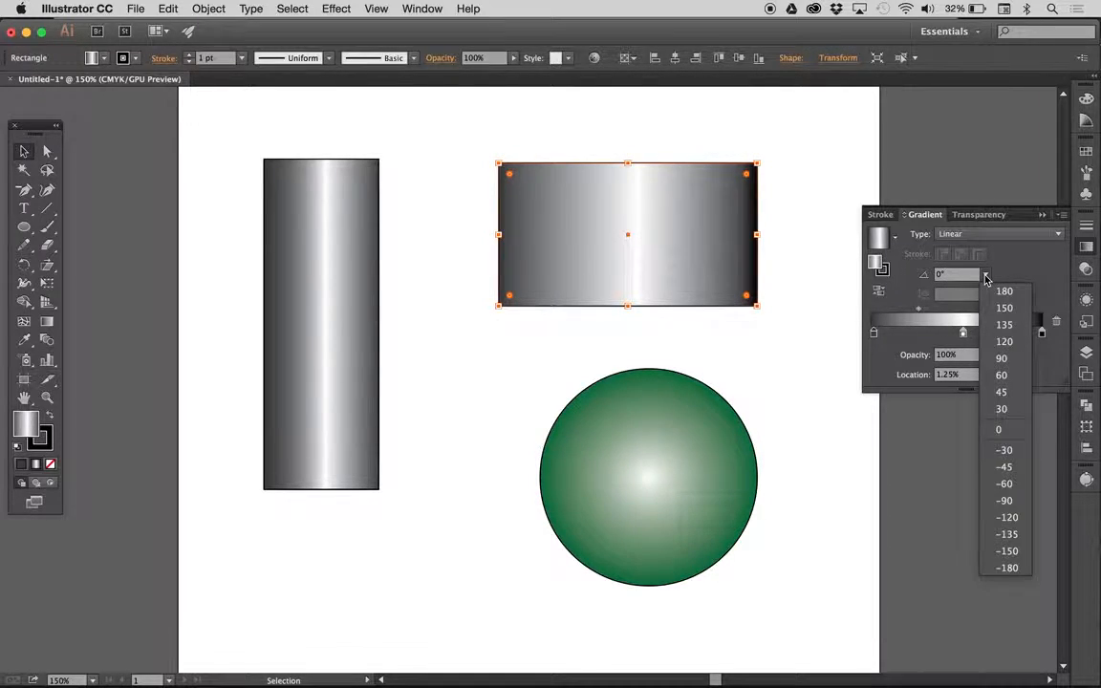
click(1002, 358)
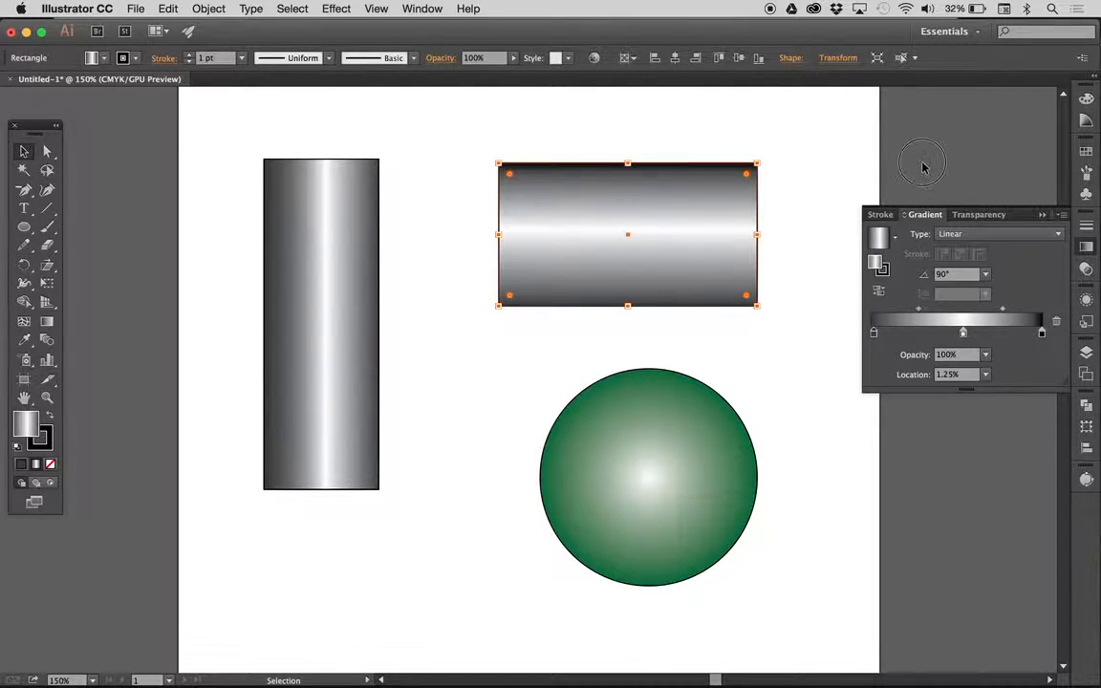
click(985, 173)
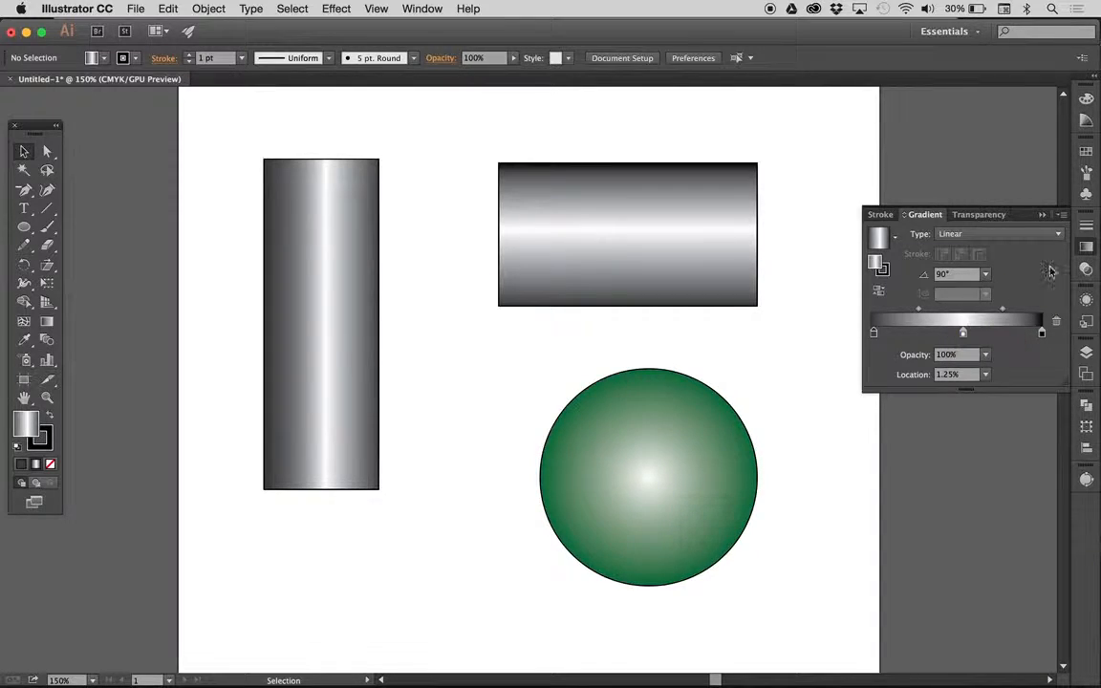
Fill the wide rectangle with the preset yellow-orange-red gradient swatch and deselect it.
click(731, 213)
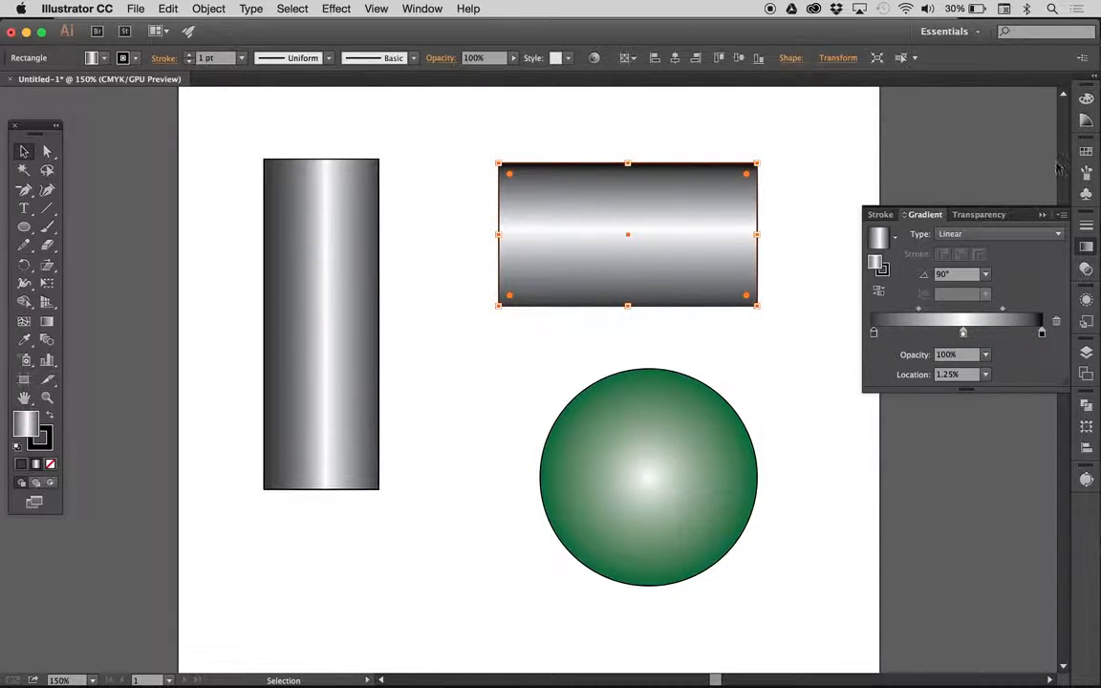
click(1087, 151)
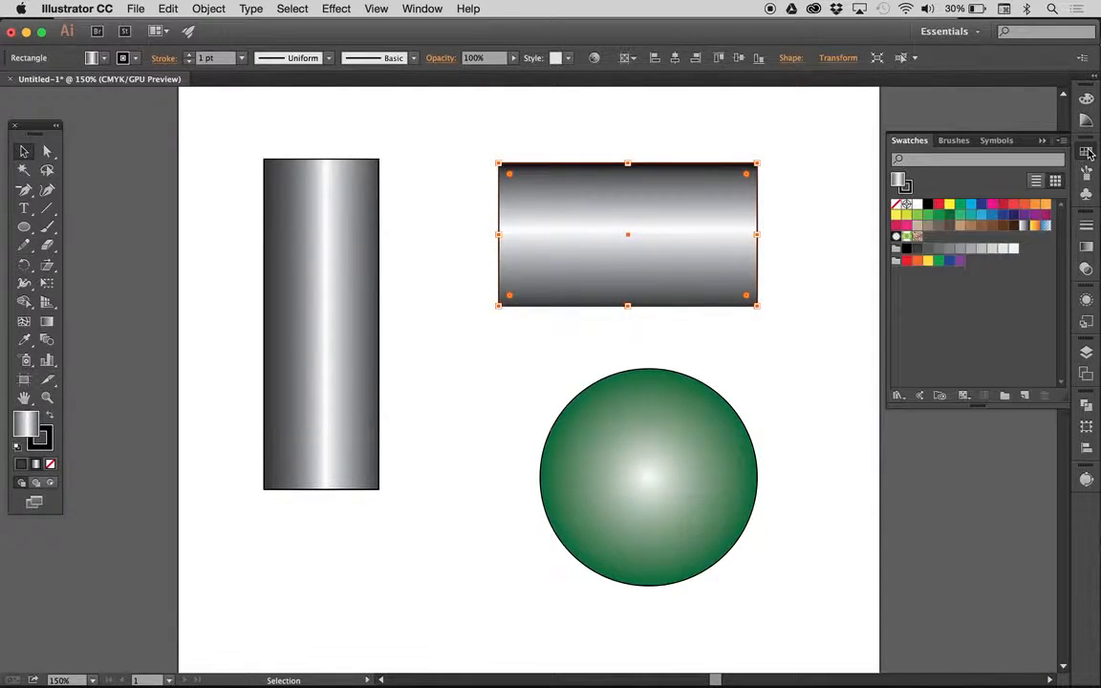
click(1035, 227)
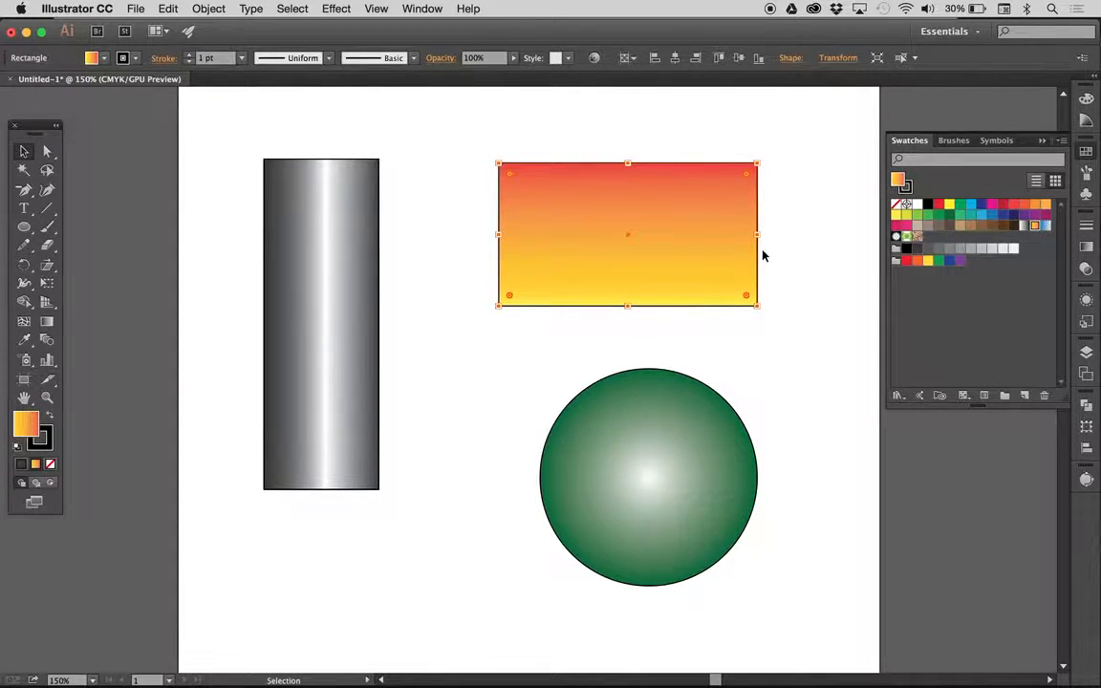
click(449, 216)
Check the available fill swatches and display the gradient settings for the yellow-orange-red fill.
click(104, 59)
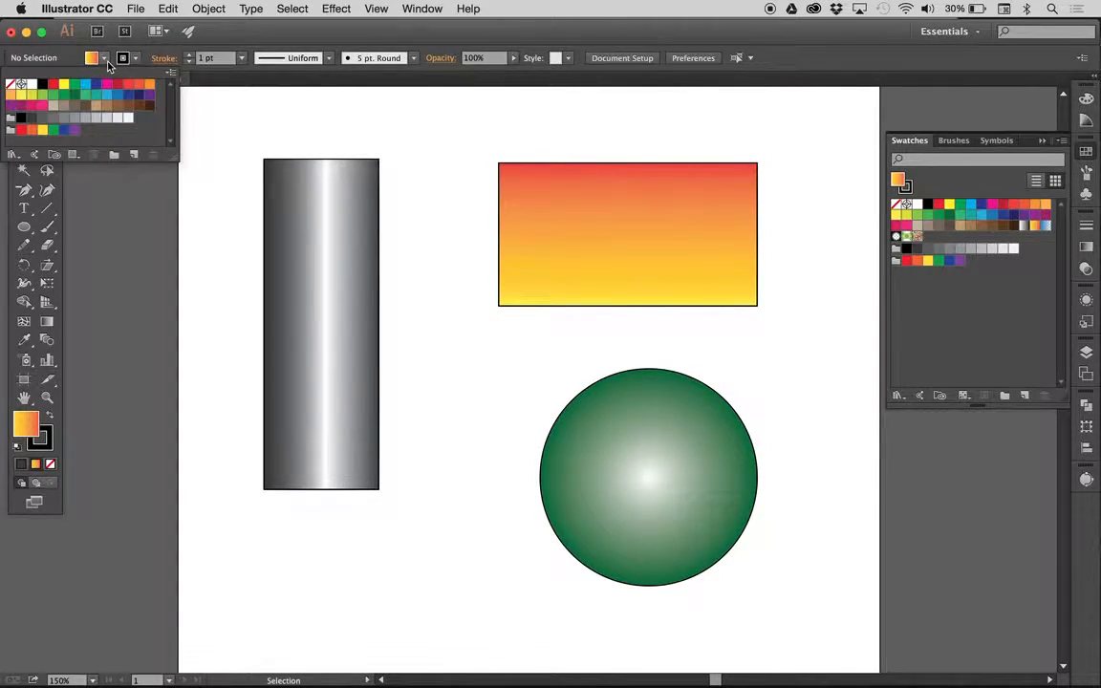
click(92, 59)
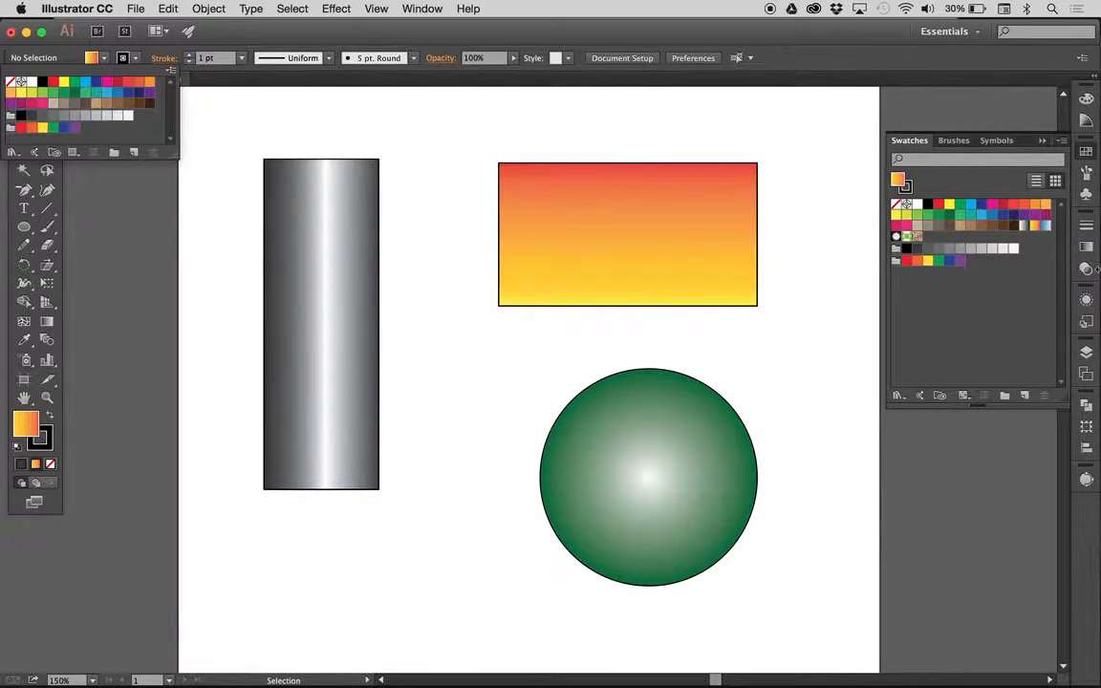
click(1087, 248)
click(1086, 248)
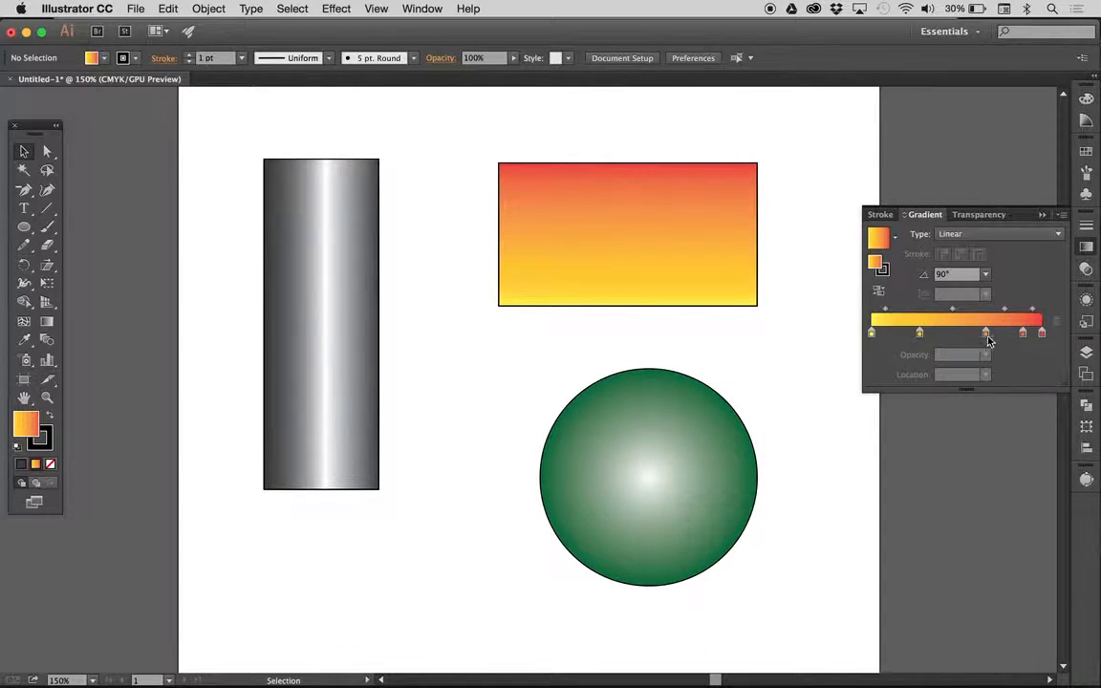
On the wide rectangle's gradient, place a red stop near the start, the yellow stop just before the middle and the orange-red stop at about 84%.
click(1037, 333)
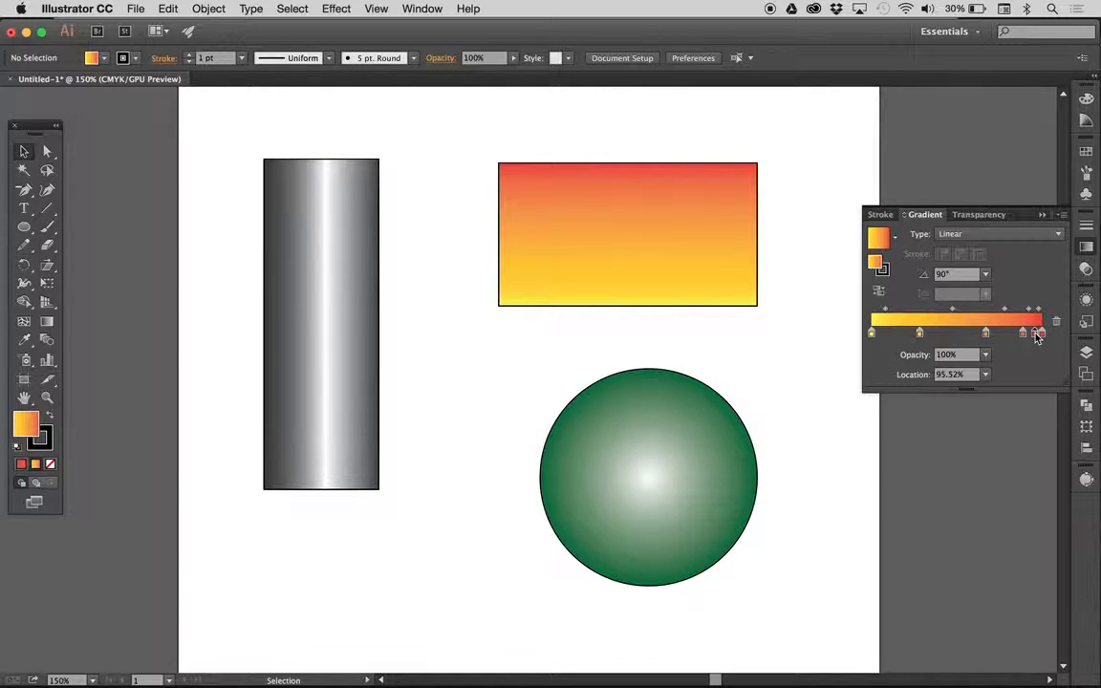
click(882, 335)
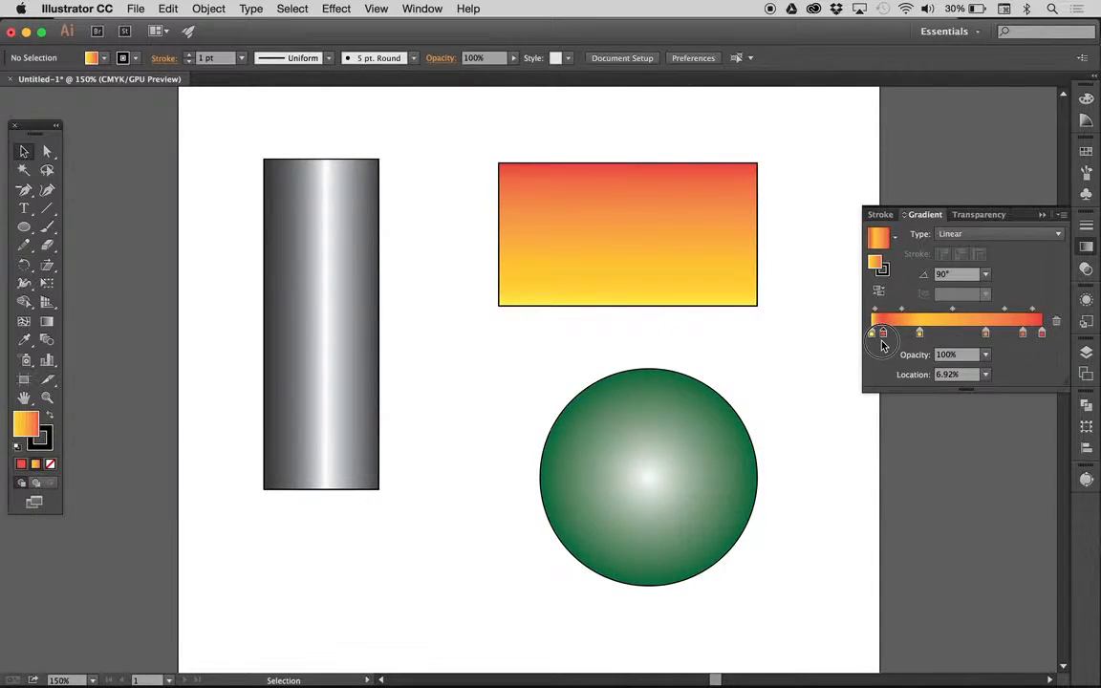
click(700, 271)
drag(1041, 333, 887, 336)
drag(985, 333, 1015, 338)
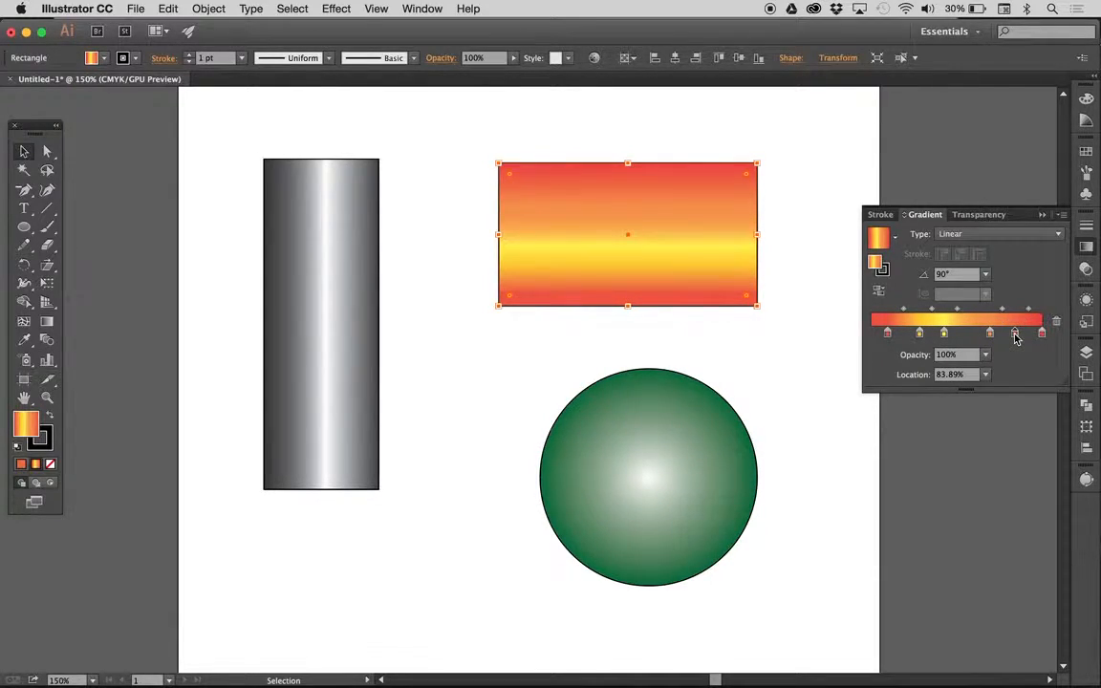
Move the wide rectangle's first red stop to the gradient start and shift the midpoints, the first to 87% and the last to about 23%.
click(887, 335)
drag(886, 334, 923, 317)
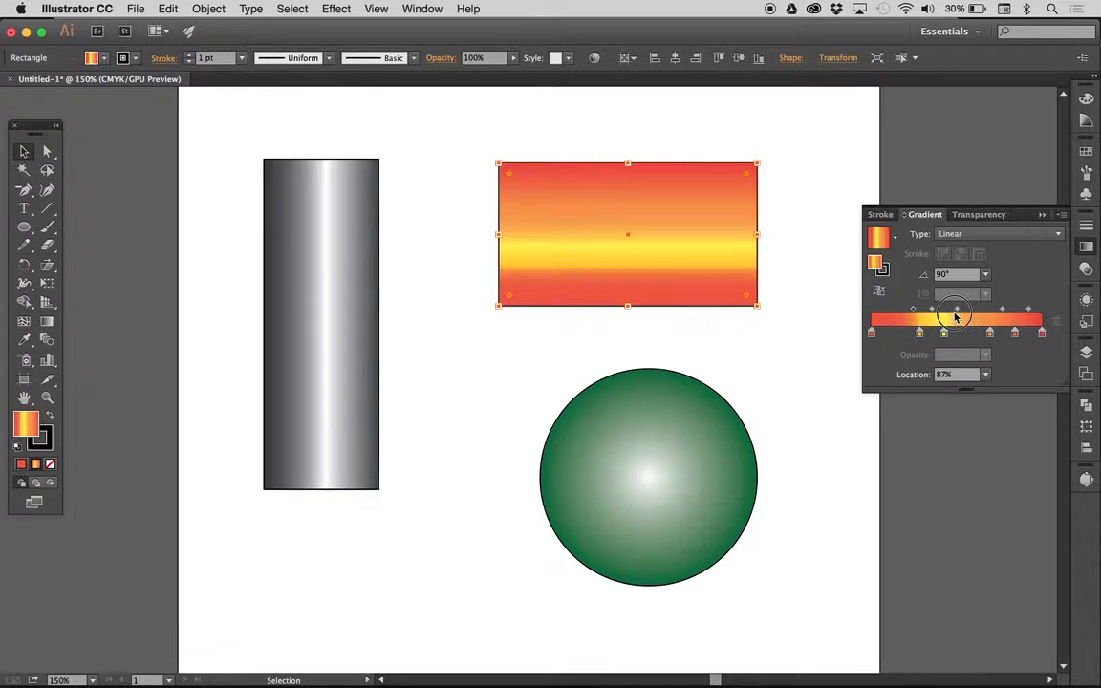
click(956, 311)
drag(956, 311, 1021, 314)
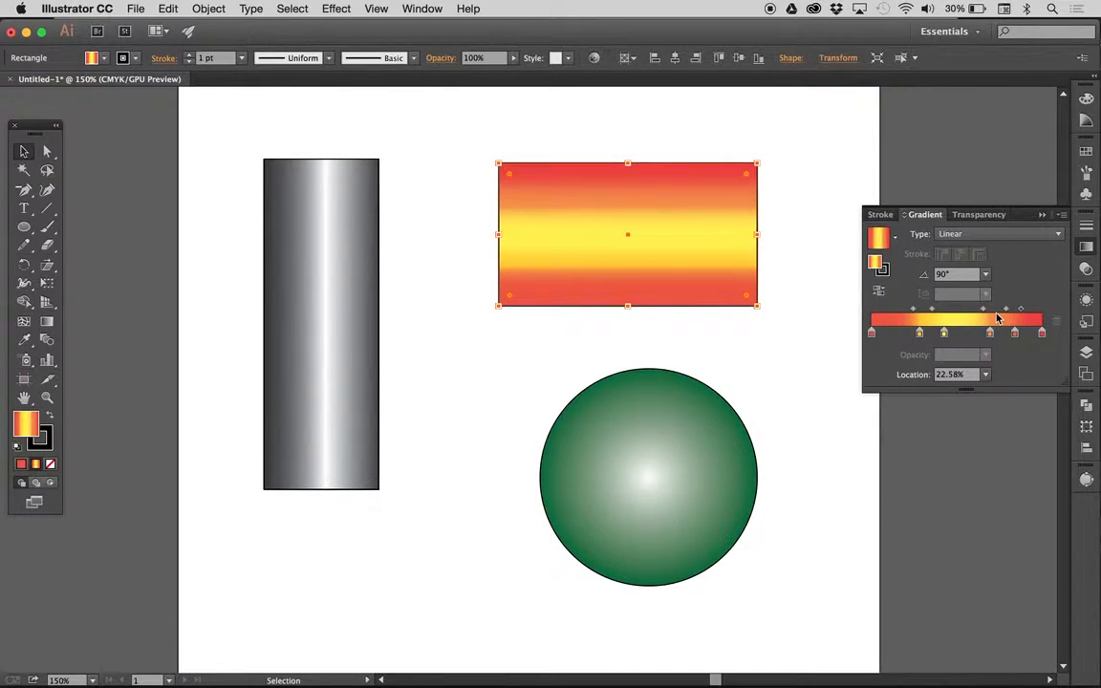